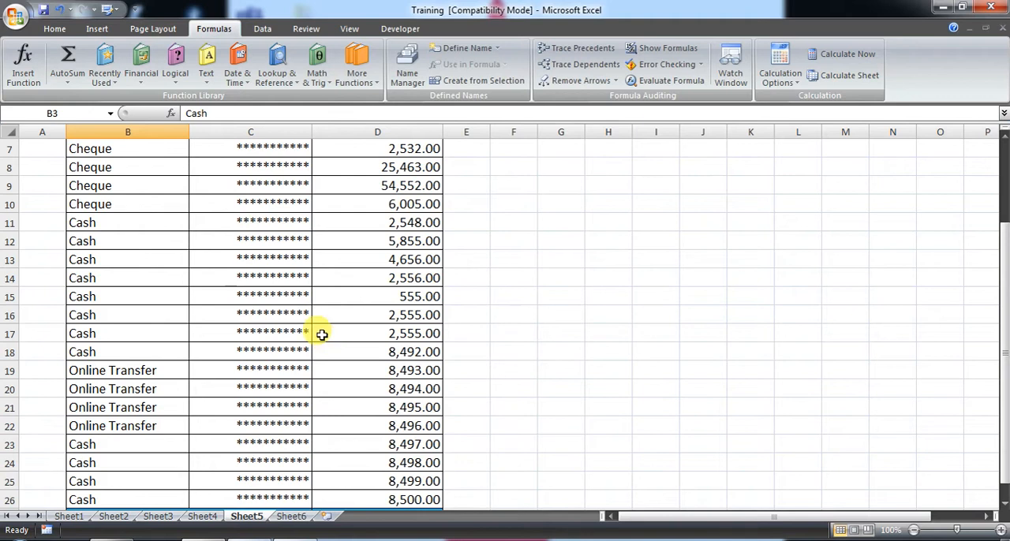
- Examine the collection amounts in the receipt table and the formula in the Total Amount cell D27
click(55, 28)
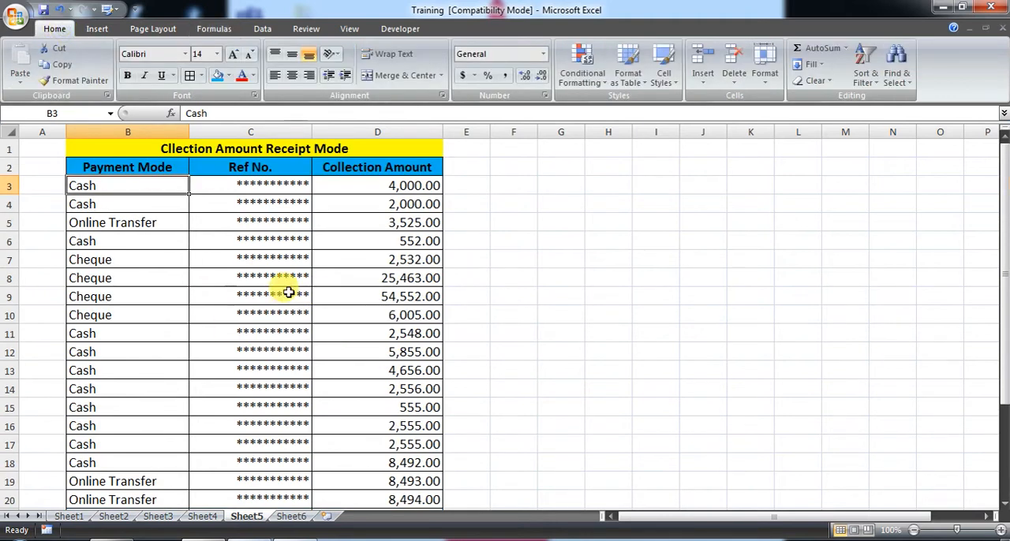
scroll(289, 293, down, 3)
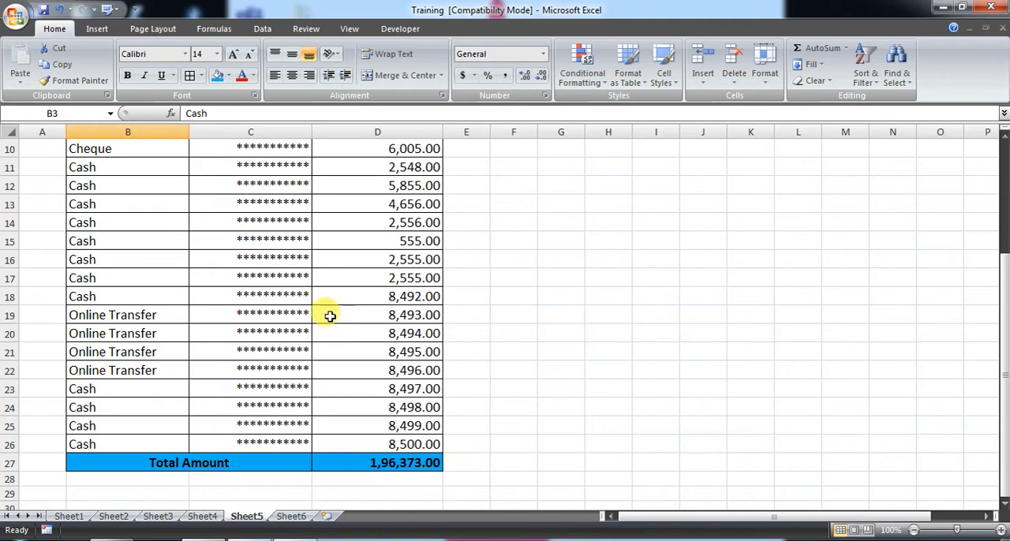
scroll(333, 319, up, 3)
scroll(331, 234, down, 5)
scroll(317, 314, up, 5)
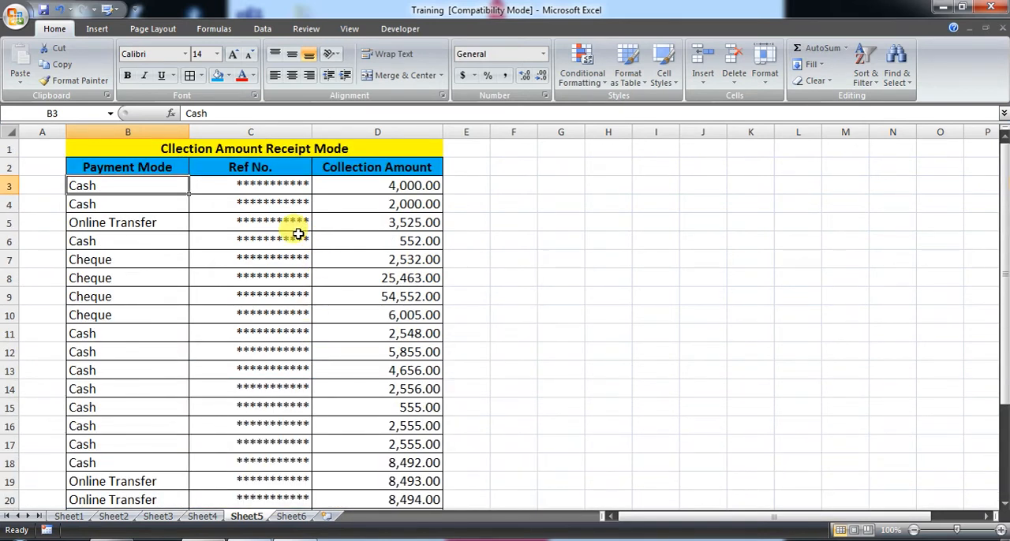
click(399, 204)
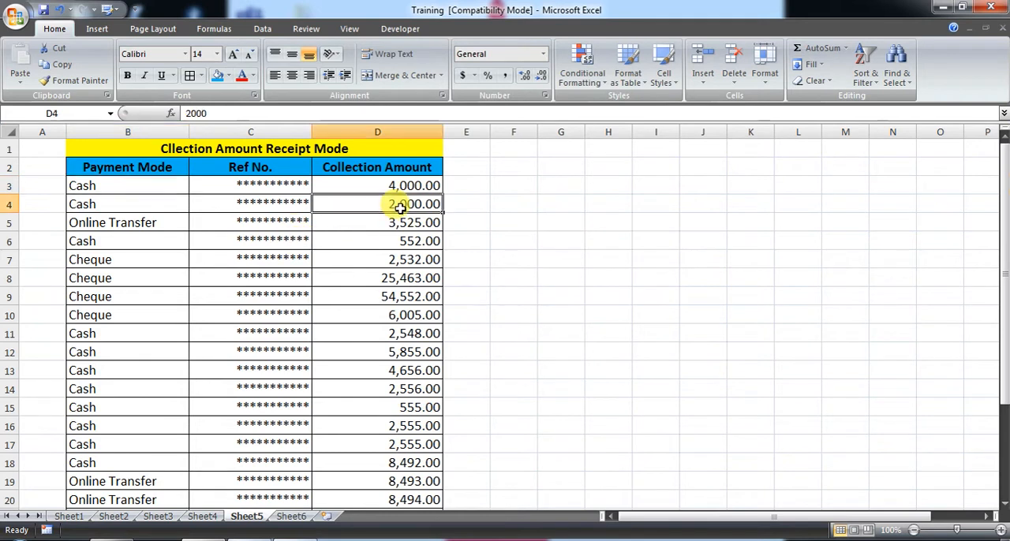
scroll(473, 318, down, 5)
scroll(409, 399, up, 5)
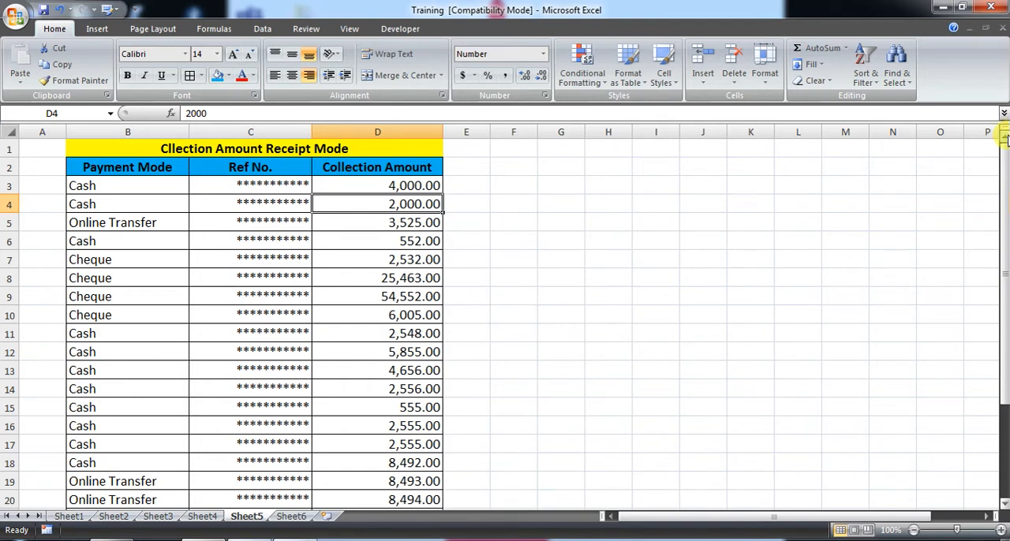
scroll(361, 229, down, 3)
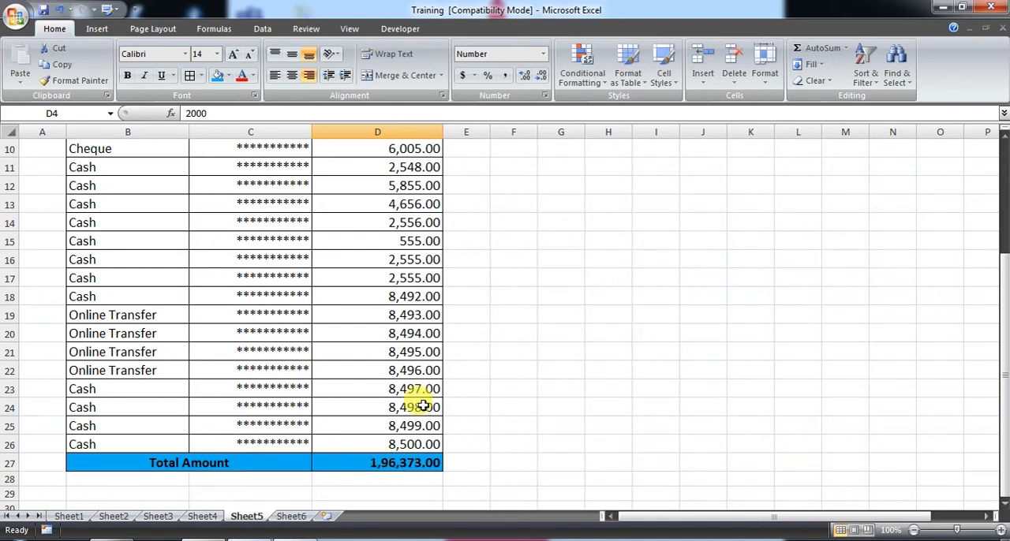
scroll(394, 286, up, 1)
scroll(394, 292, down, 3)
click(400, 354)
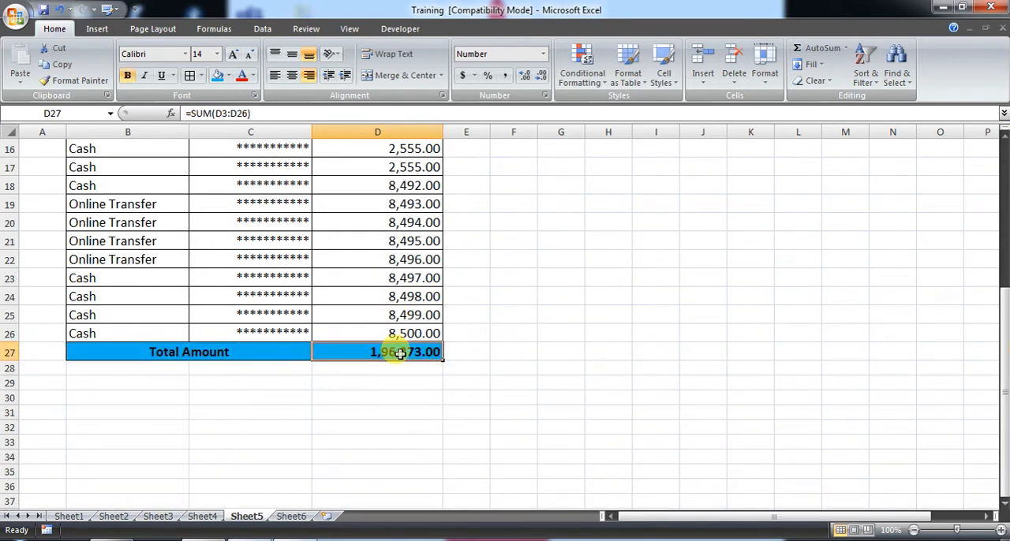
scroll(530, 347, up, 5)
scroll(489, 324, down, 8)
scroll(426, 304, up, 6)
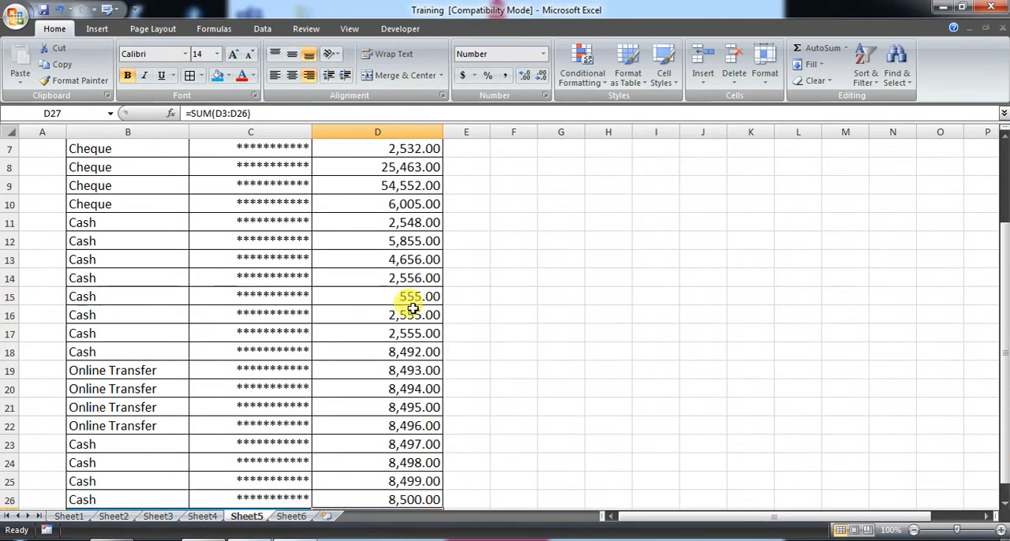
scroll(411, 308, up, 2)
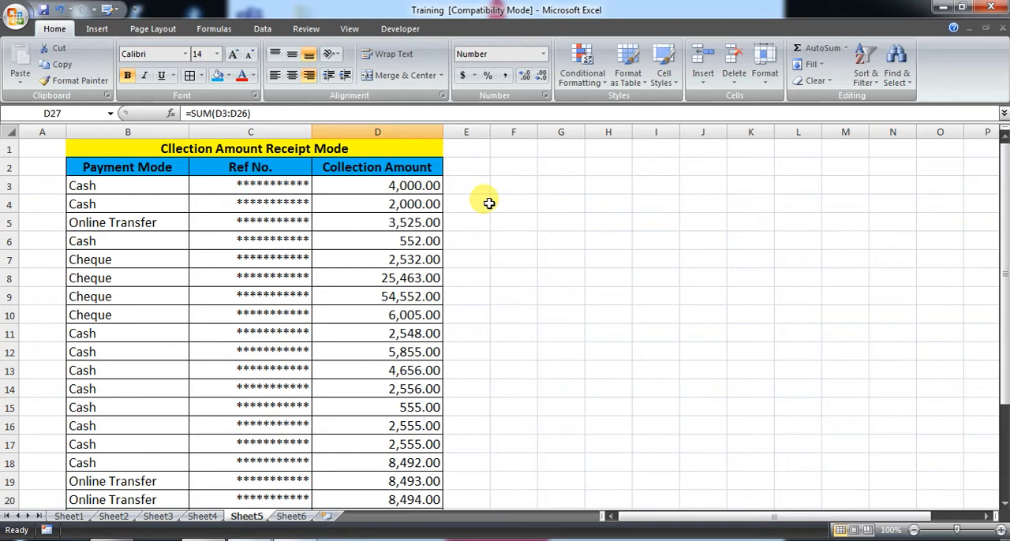
drag(476, 203, 662, 280)
drag(110, 199, 278, 258)
drag(527, 224, 661, 295)
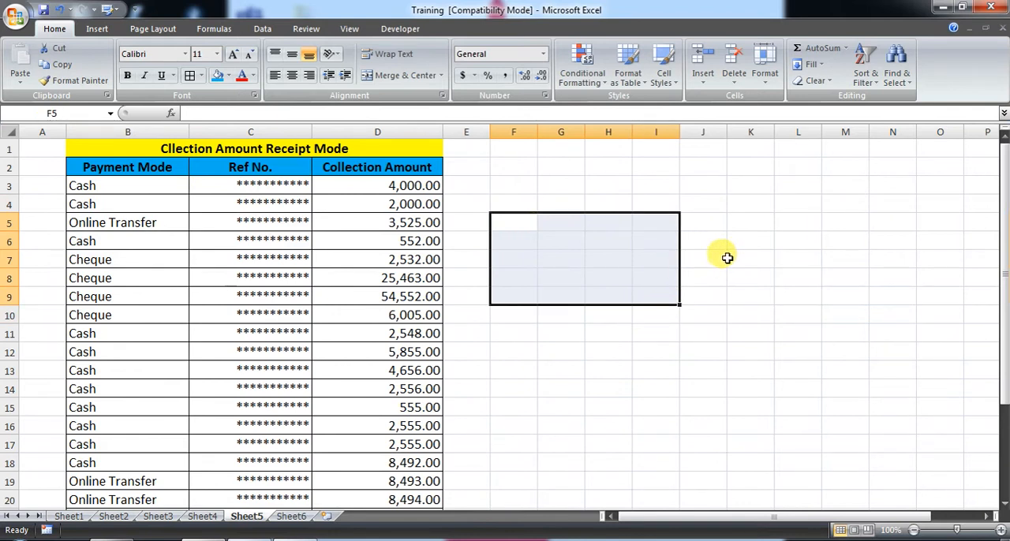
scroll(728, 255, down, 7)
scroll(656, 339, up, 7)
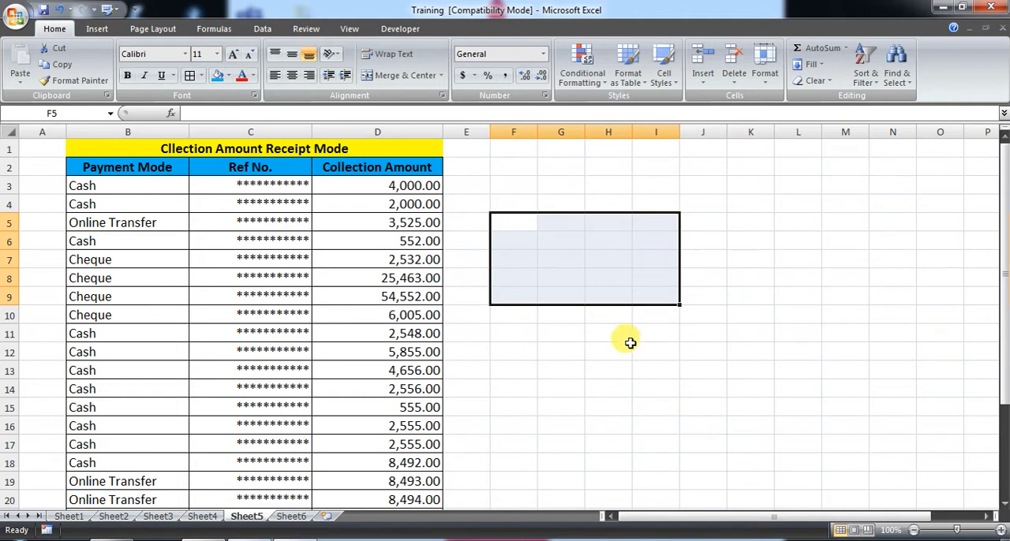
click(477, 187)
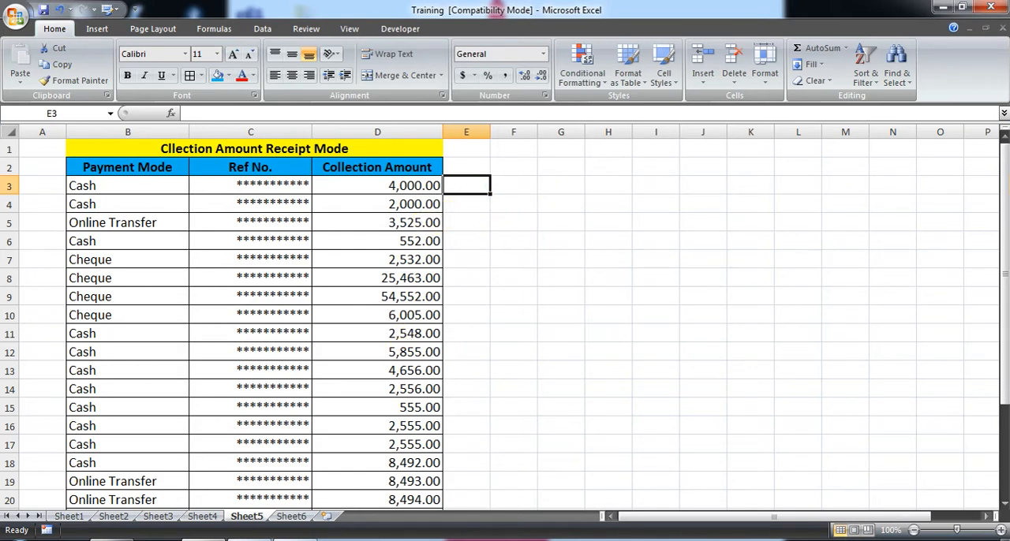
click(857, 539)
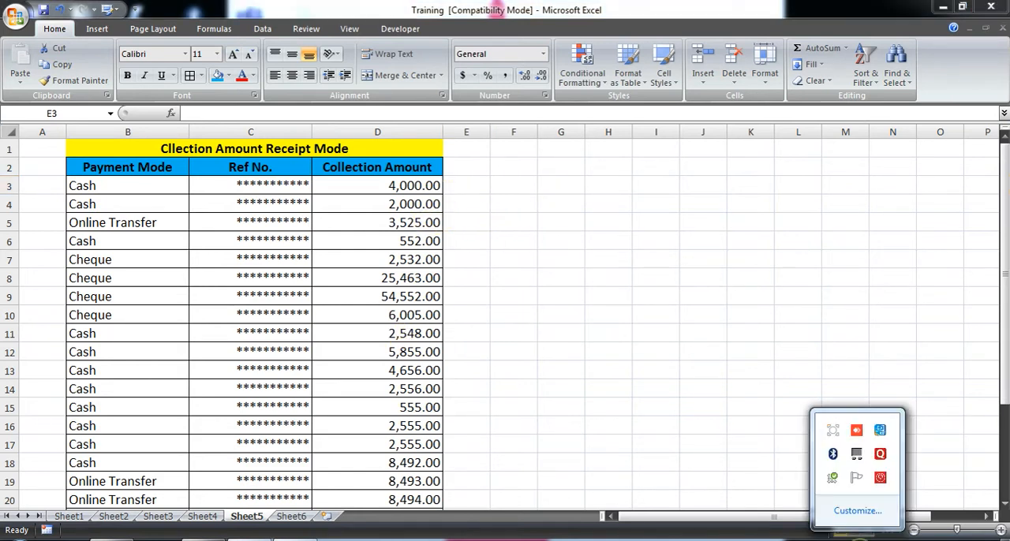
click(417, 345)
- Review the payment modes and collection amounts from the first entry down to the Total Amount row
scroll(331, 229, down, 4)
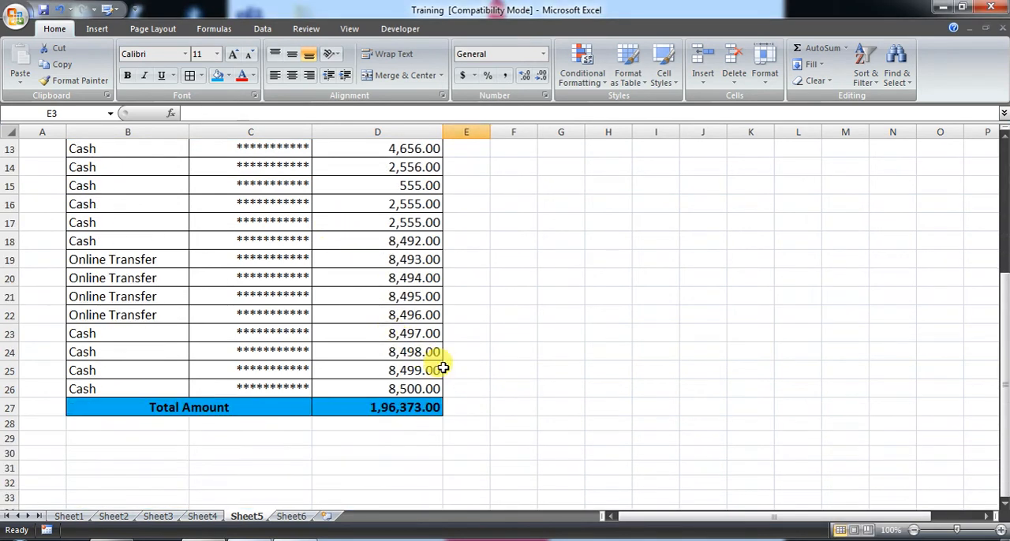
scroll(433, 369, up, 4)
drag(131, 186, 118, 407)
click(282, 334)
scroll(376, 282, down, 4)
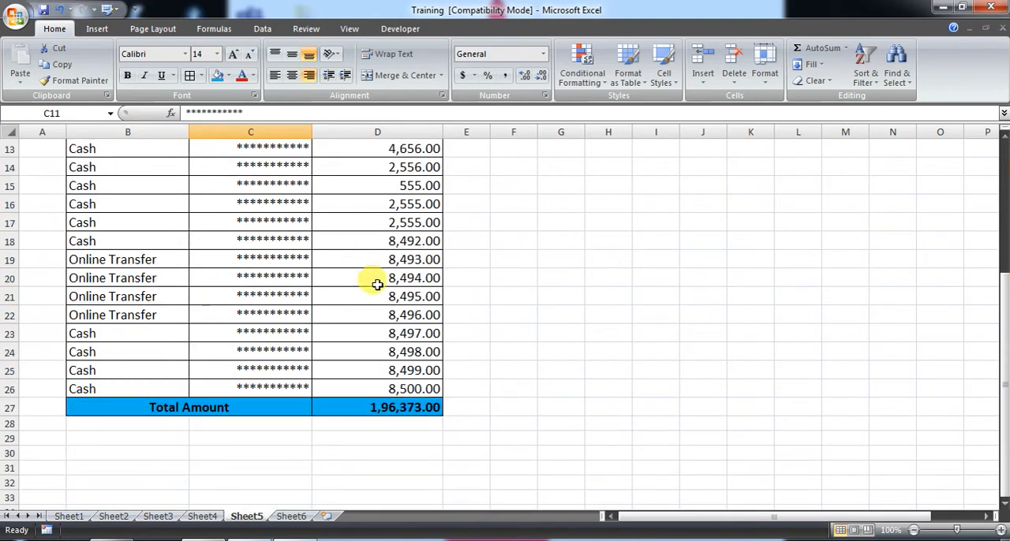
scroll(401, 322, up, 4)
scroll(383, 301, down, 2)
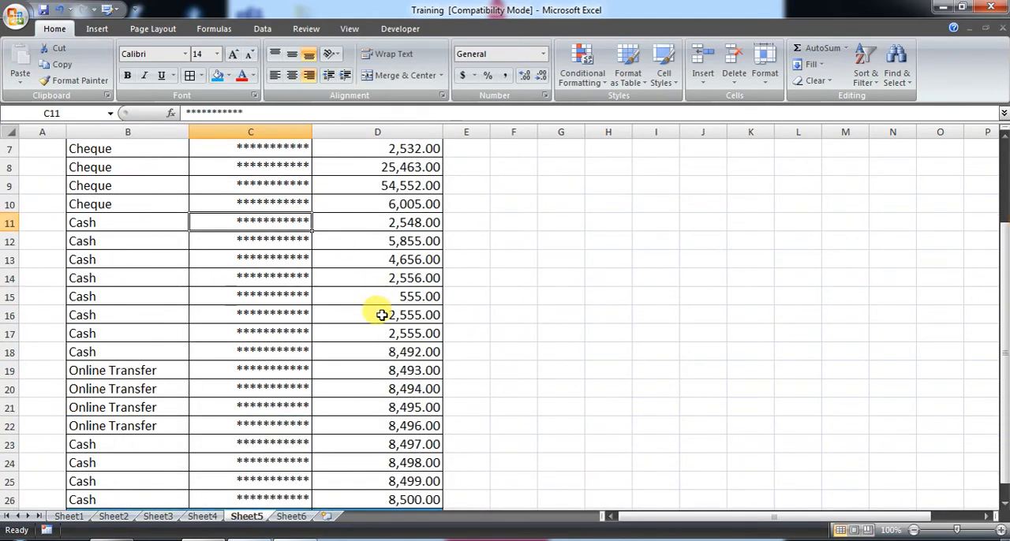
scroll(382, 315, down, 1)
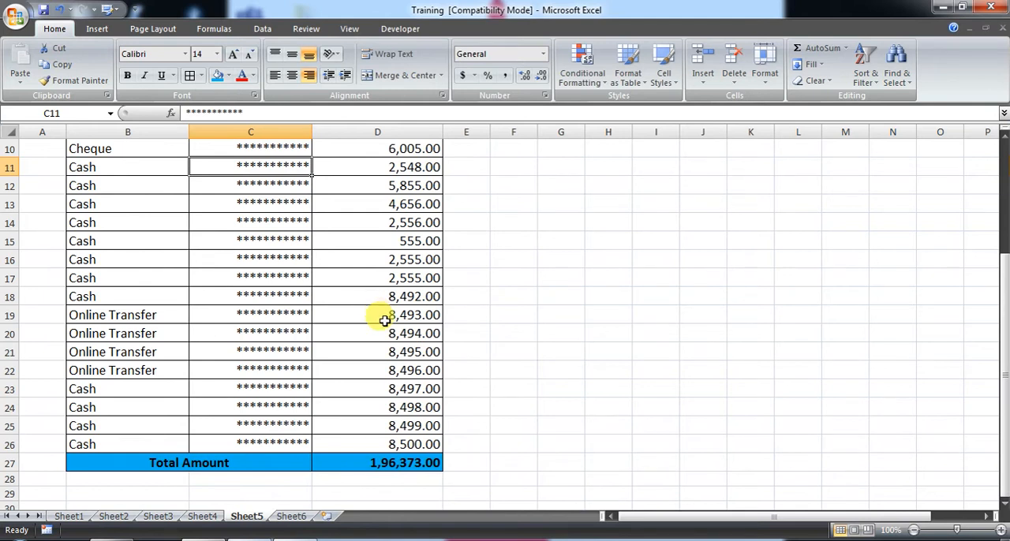
scroll(384, 321, up, 3)
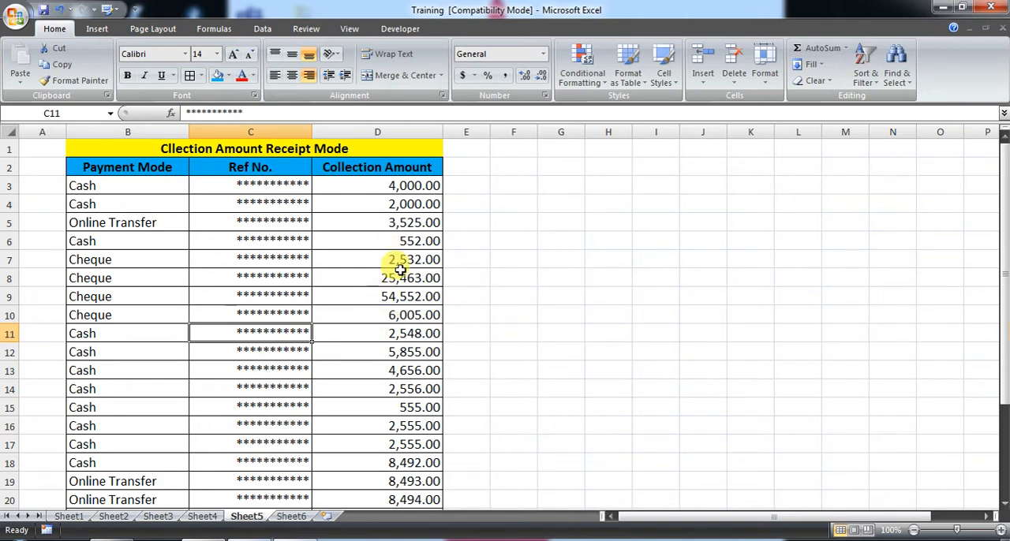
scroll(395, 300, down, 10)
scroll(339, 312, down, 10)
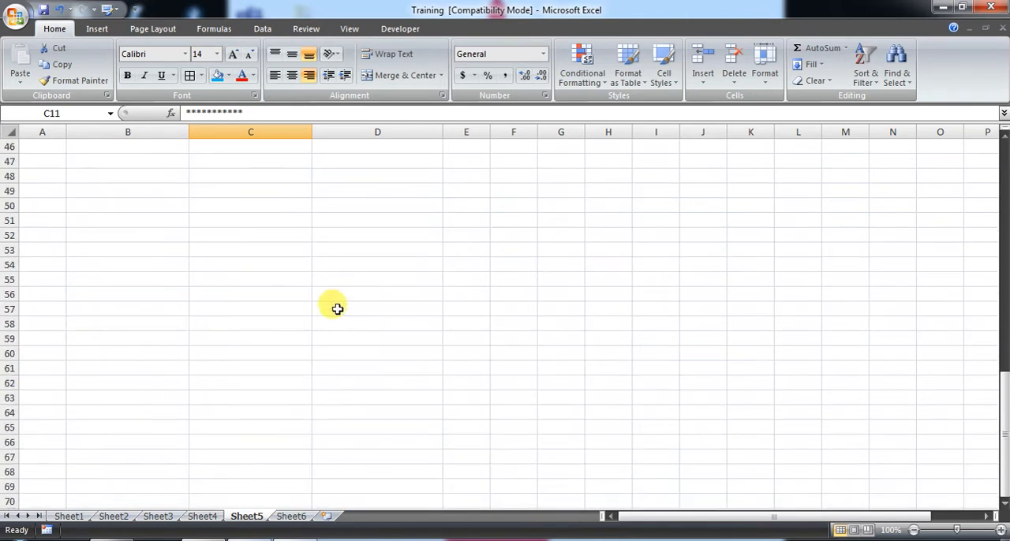
scroll(354, 345, up, 15)
scroll(356, 348, down, 2)
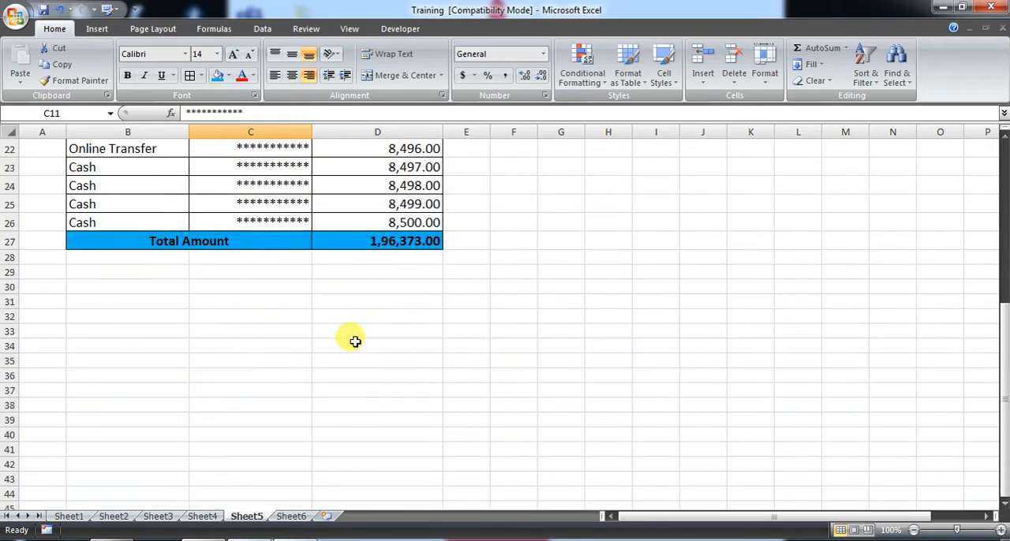
scroll(354, 340, up, 4)
scroll(348, 316, down, 3)
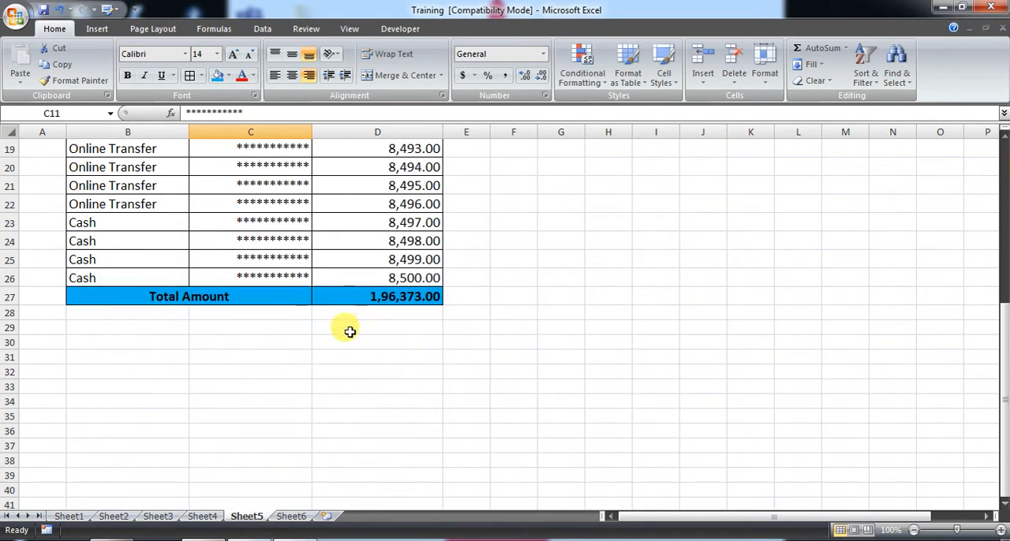
scroll(371, 325, up, 6)
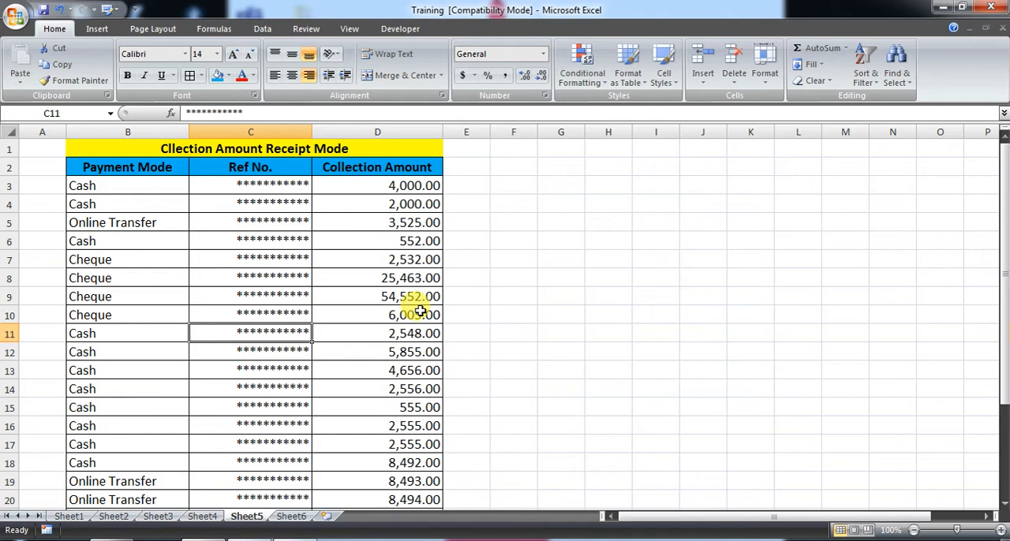
drag(512, 186, 755, 417)
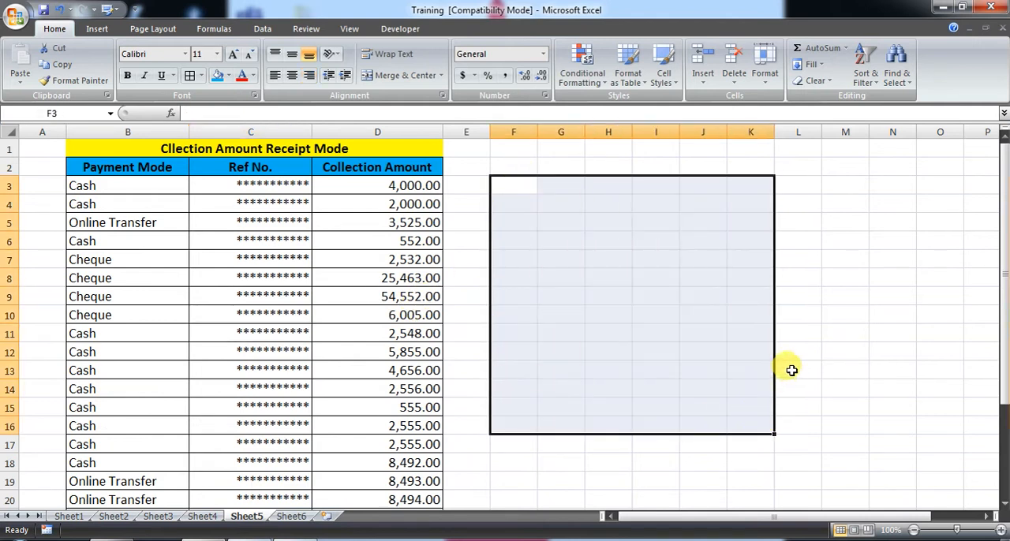
click(452, 241)
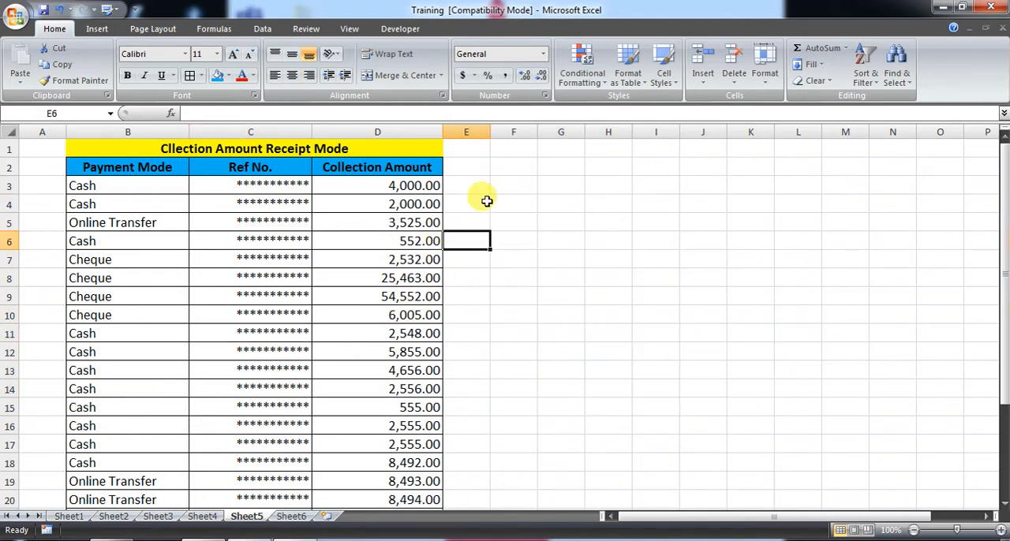
- Open the Watch Window and place it over the empty cells beside the upper rows of the Collection Amount column
click(227, 31)
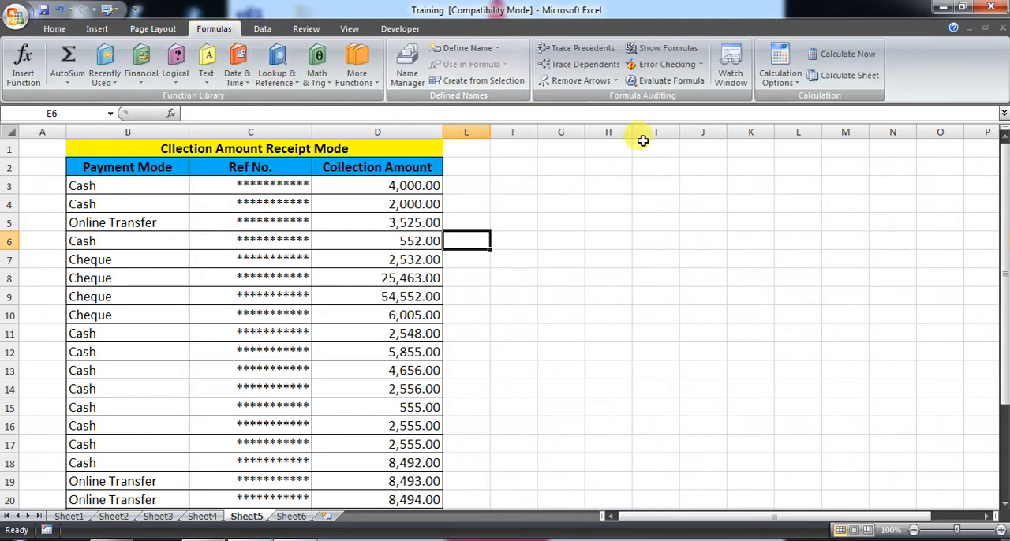
click(731, 82)
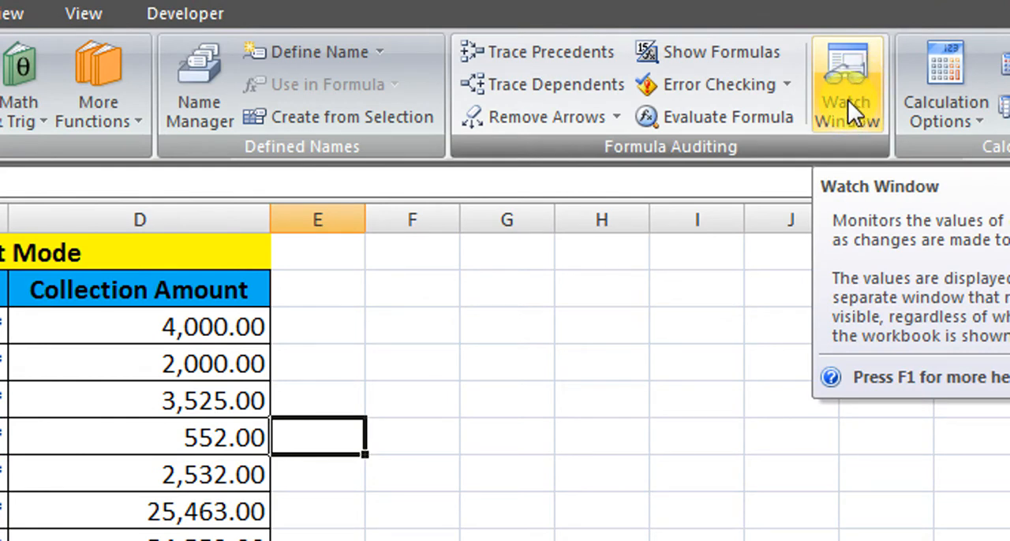
click(847, 99)
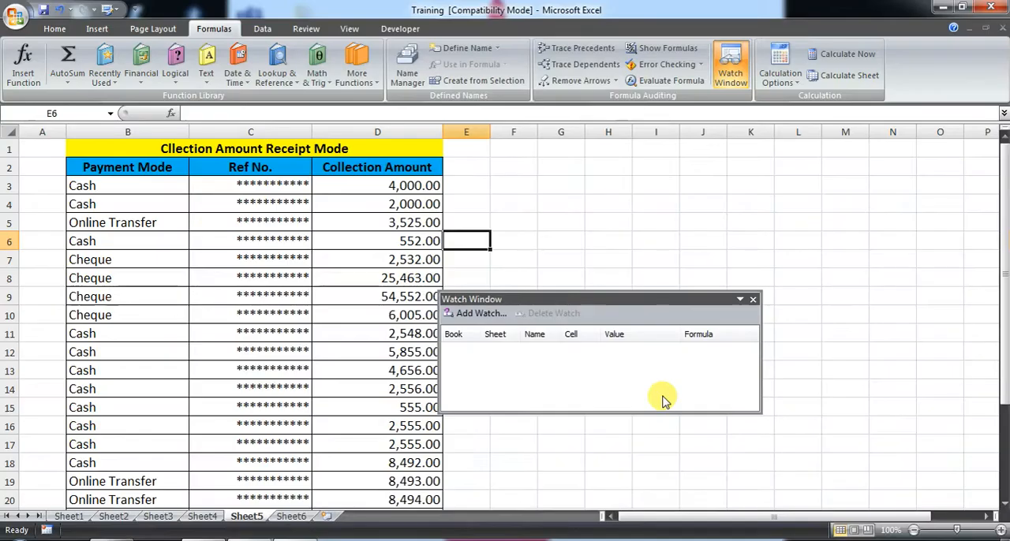
drag(567, 301, 590, 166)
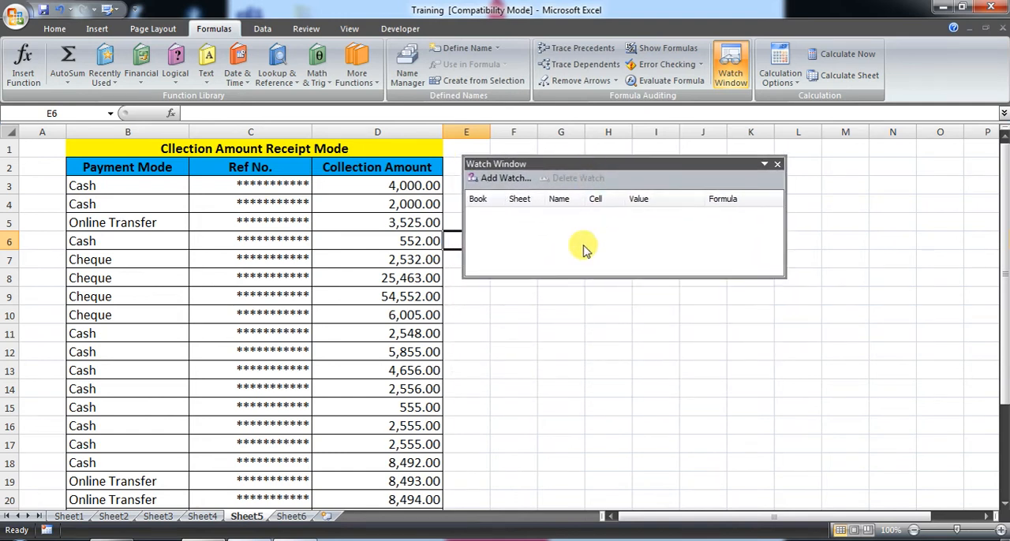
drag(557, 164, 56, 99)
drag(338, 117, 573, 156)
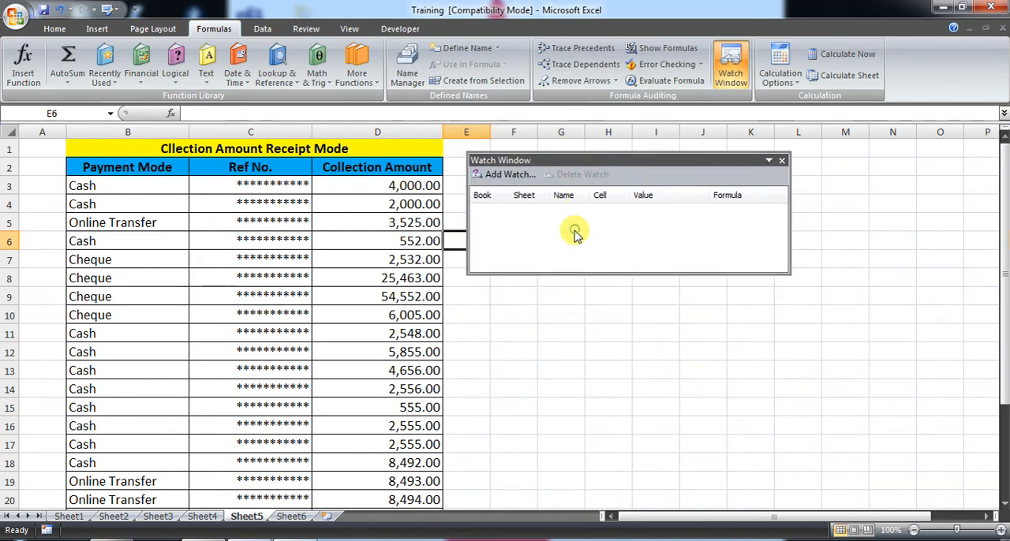
- Add a watch on the Total Amount cell D27 of Sheet5
click(533, 223)
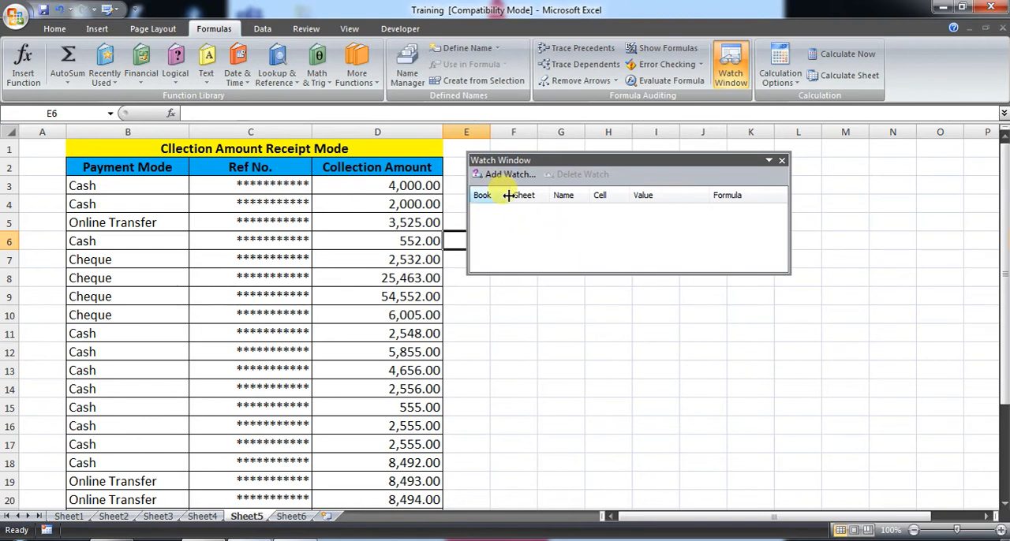
click(428, 260)
scroll(433, 268, down, 2)
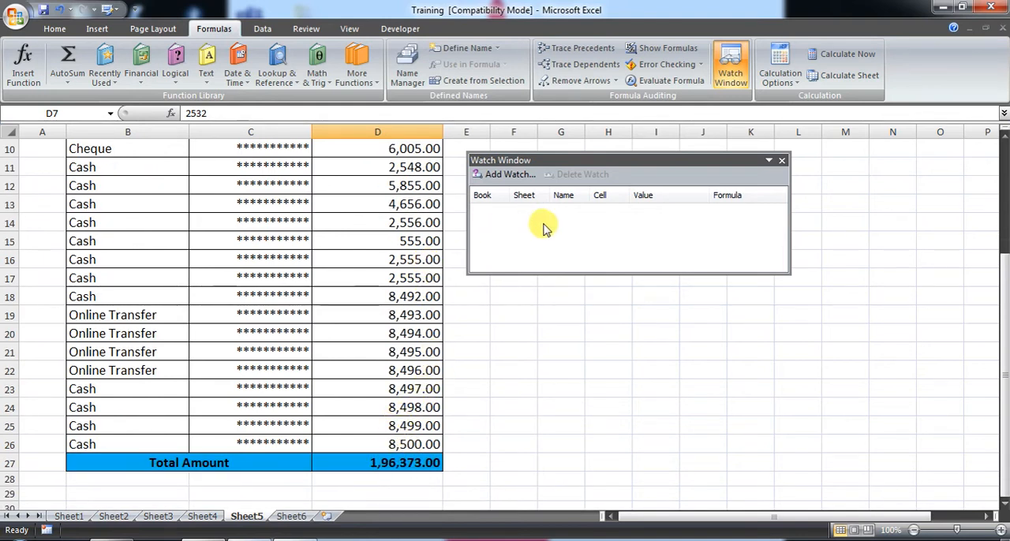
scroll(473, 263, up, 3)
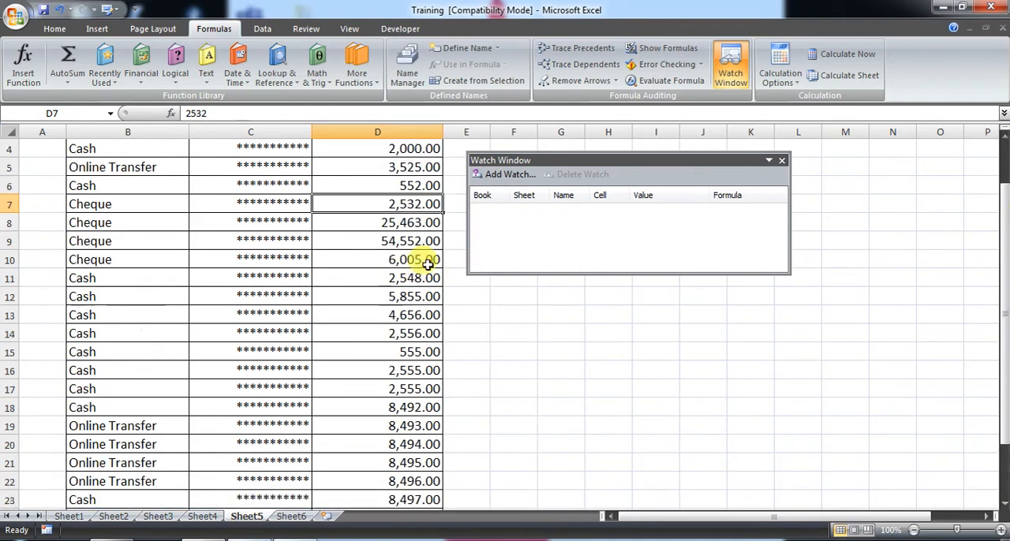
scroll(552, 239, down, 3)
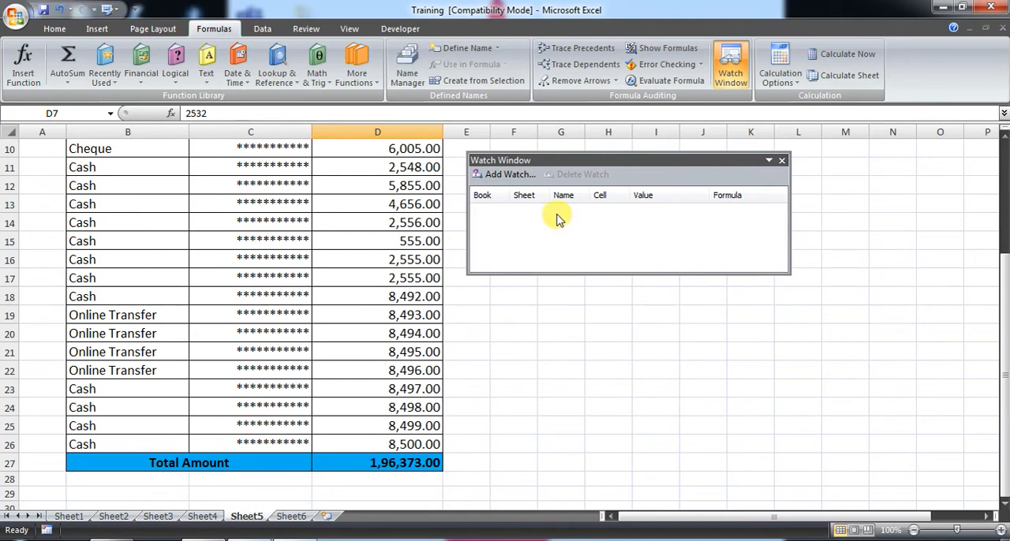
click(518, 176)
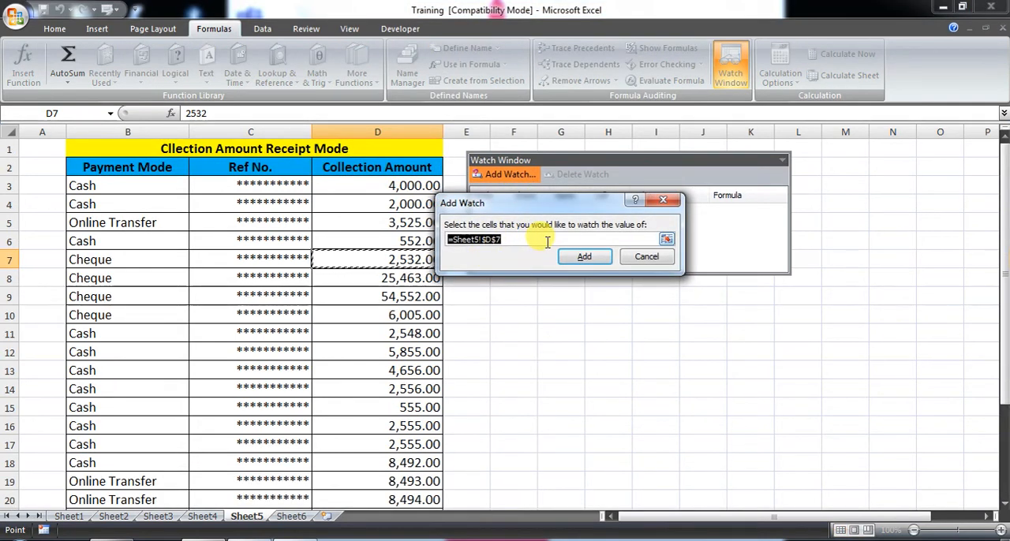
click(430, 334)
scroll(430, 335, down, 4)
scroll(430, 335, down, 1)
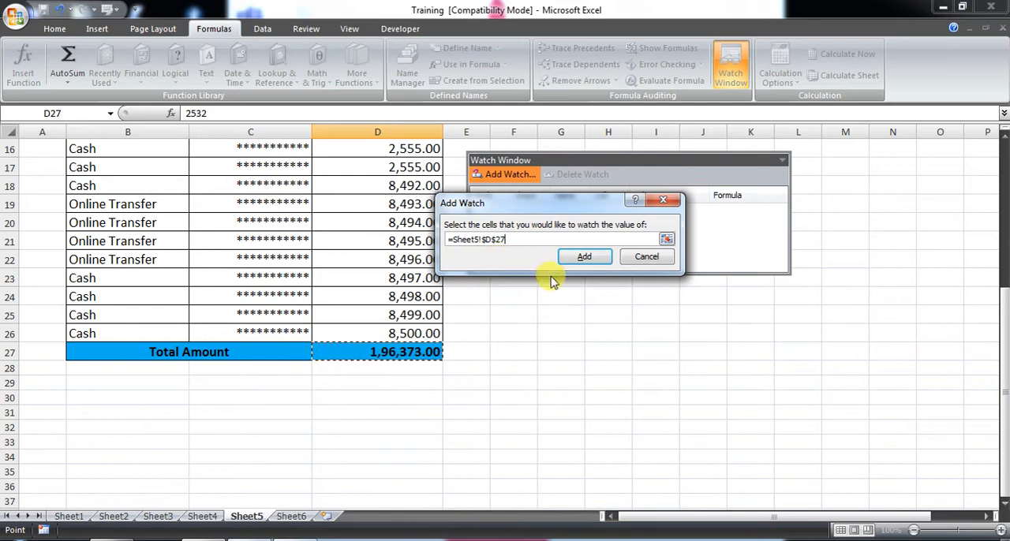
click(584, 259)
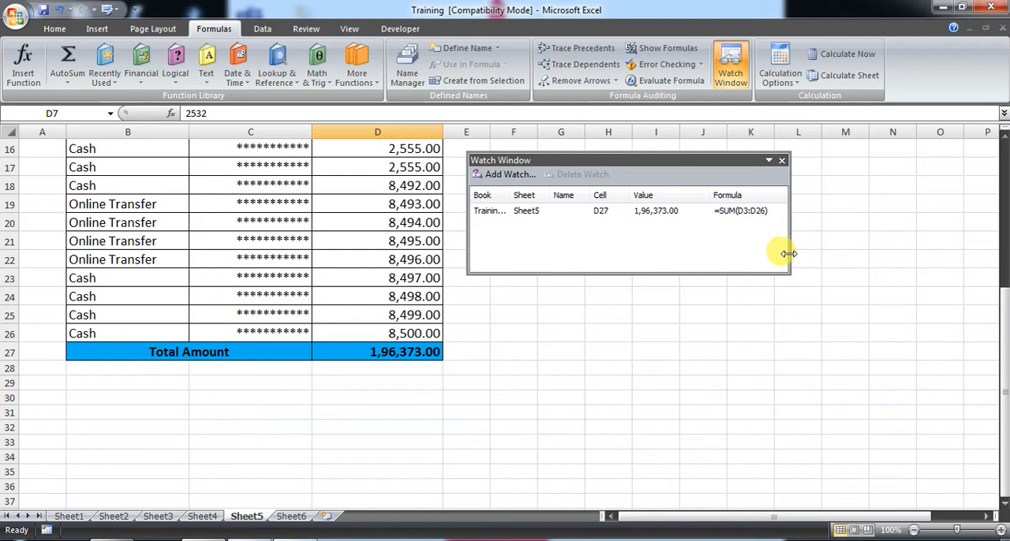
- Widen the Watch Window and its Book column enough to show the full workbook name Training.xls
drag(789, 253, 874, 253)
click(743, 211)
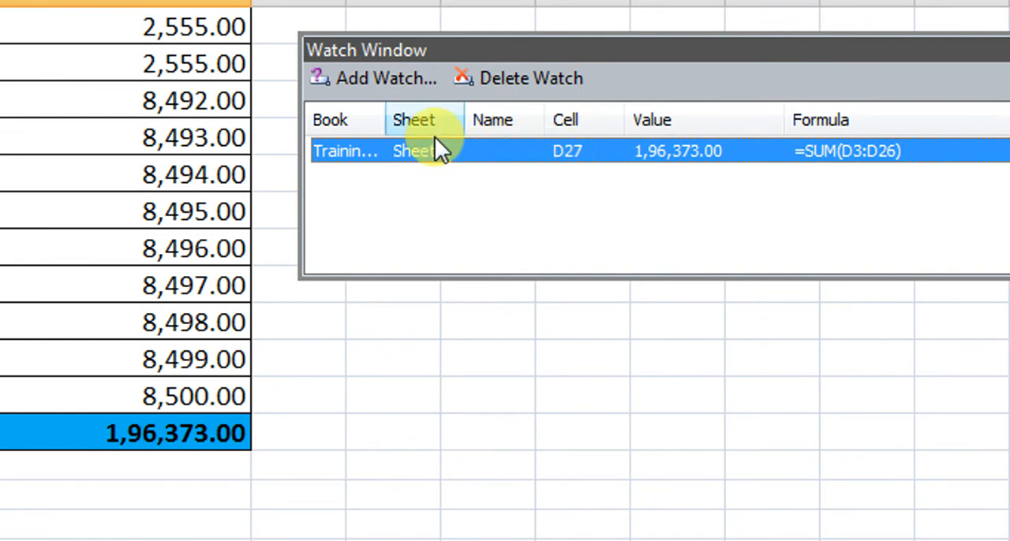
drag(392, 120, 502, 124)
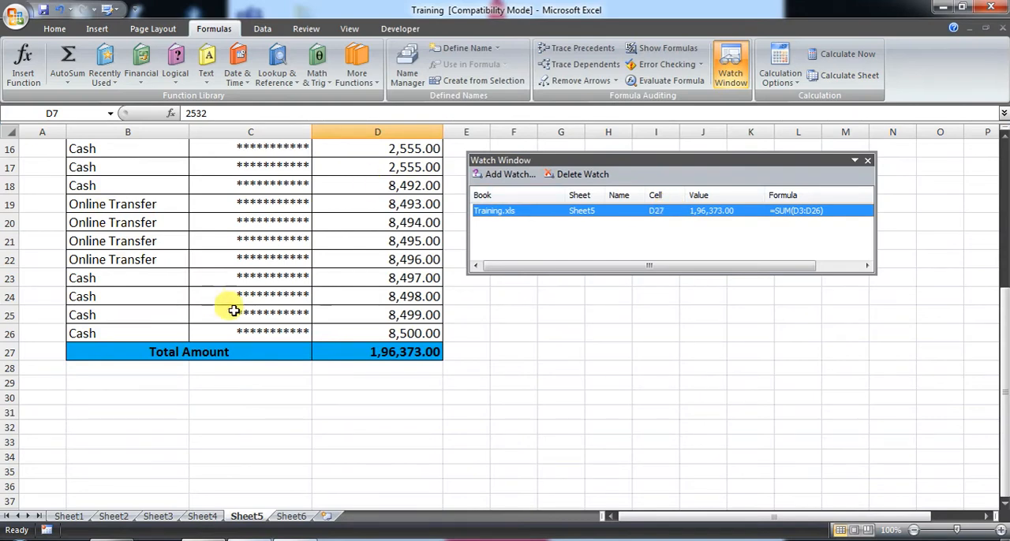
click(293, 309)
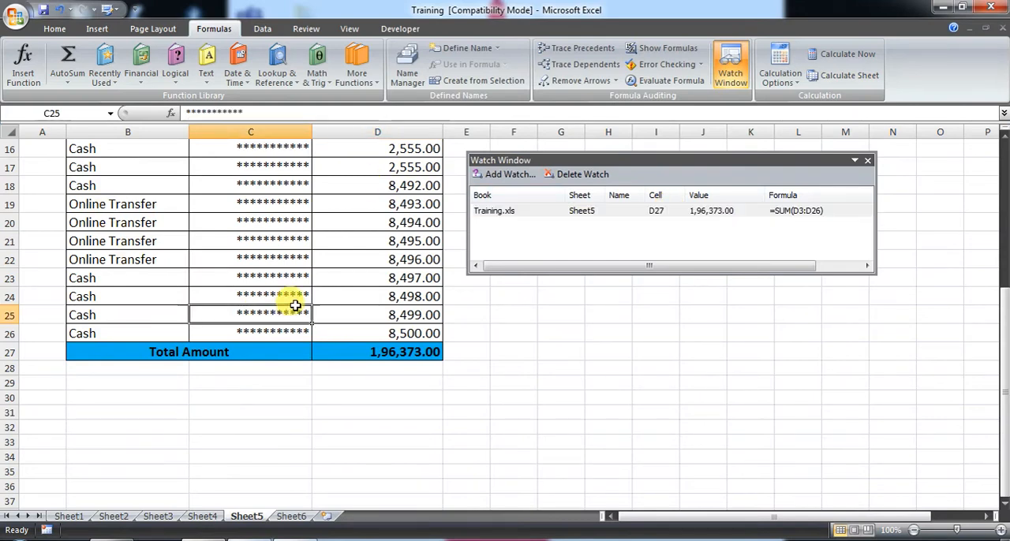
scroll(293, 307, up, 5)
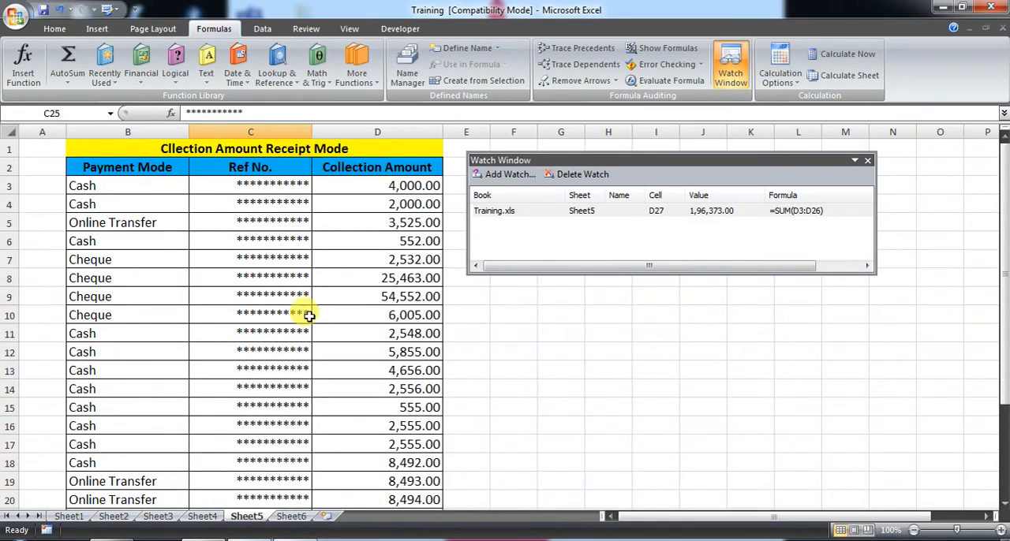
scroll(308, 274, down, 11)
scroll(698, 302, up, 7)
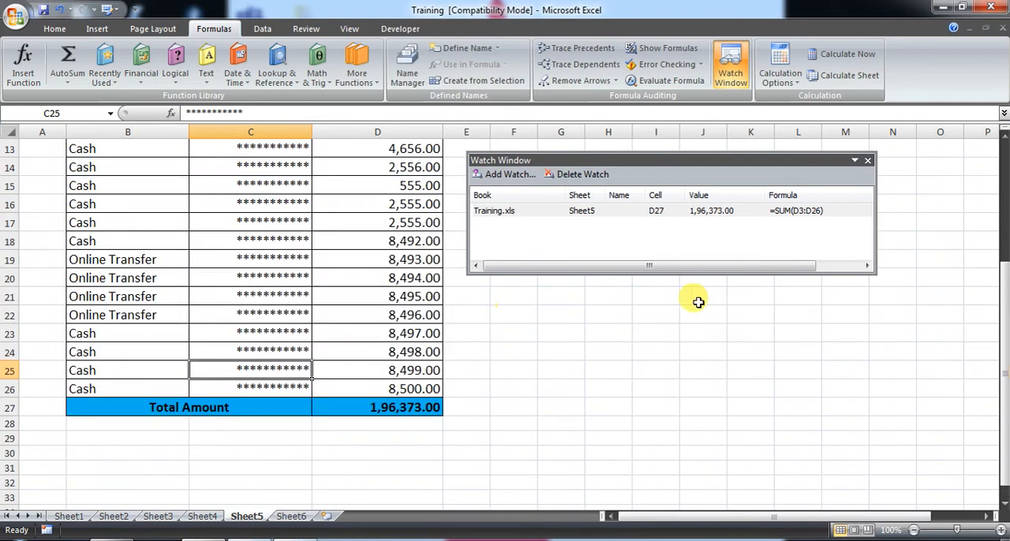
scroll(698, 302, up, 4)
- Try the floating Watch Window in several positions over the receipt table and the empty cells beside it
drag(455, 153, 525, 174)
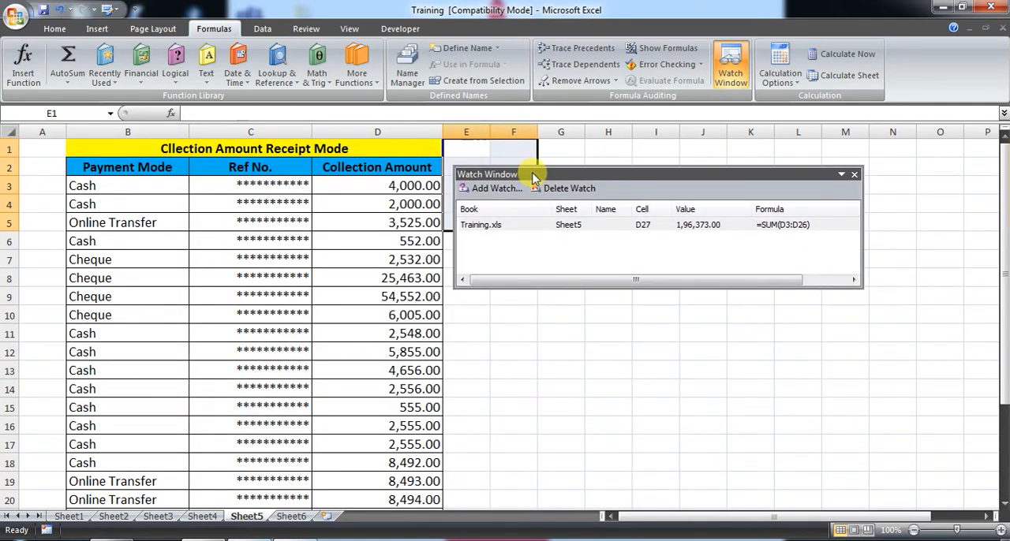
click(661, 337)
drag(638, 175, 641, 157)
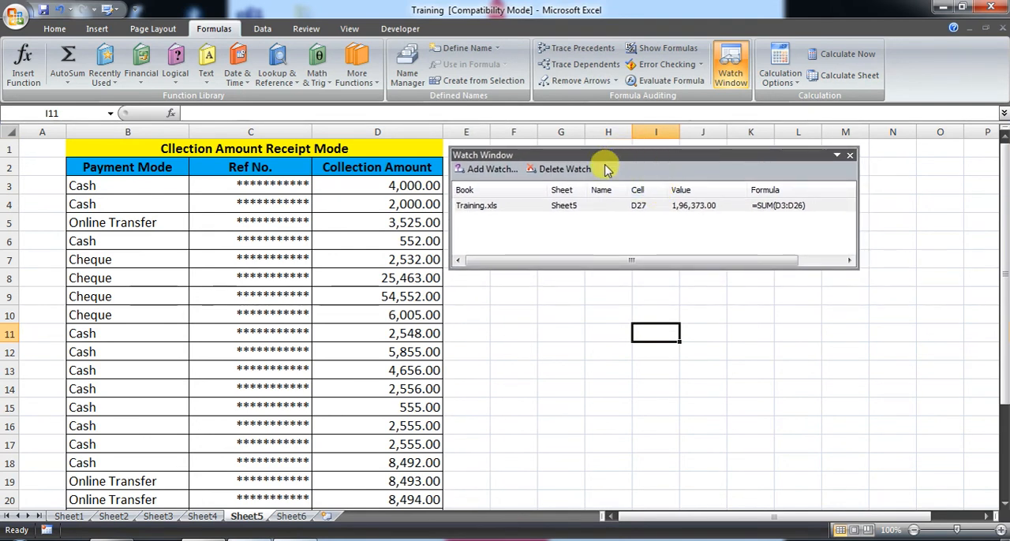
drag(651, 156, 234, 208)
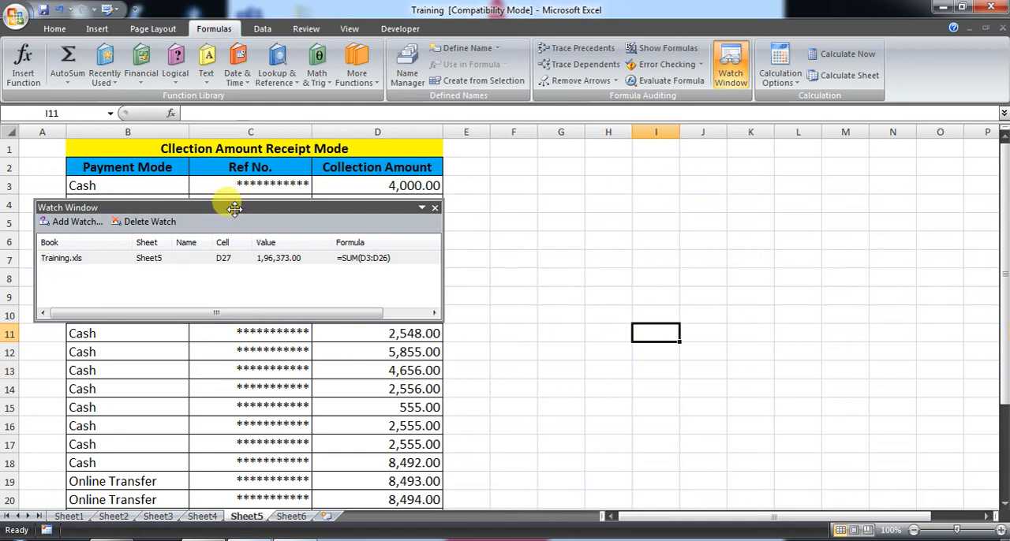
drag(465, 169, 940, 417)
drag(334, 207, 591, 198)
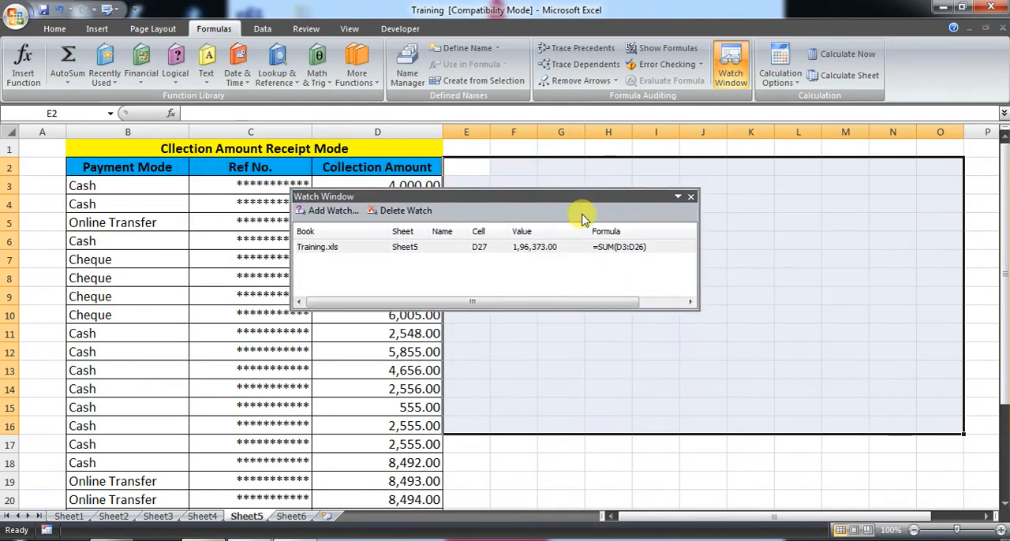
- Dock the Watch Window above the formula bar and reduce its height to fit the single watch entry
drag(545, 197, 233, 111)
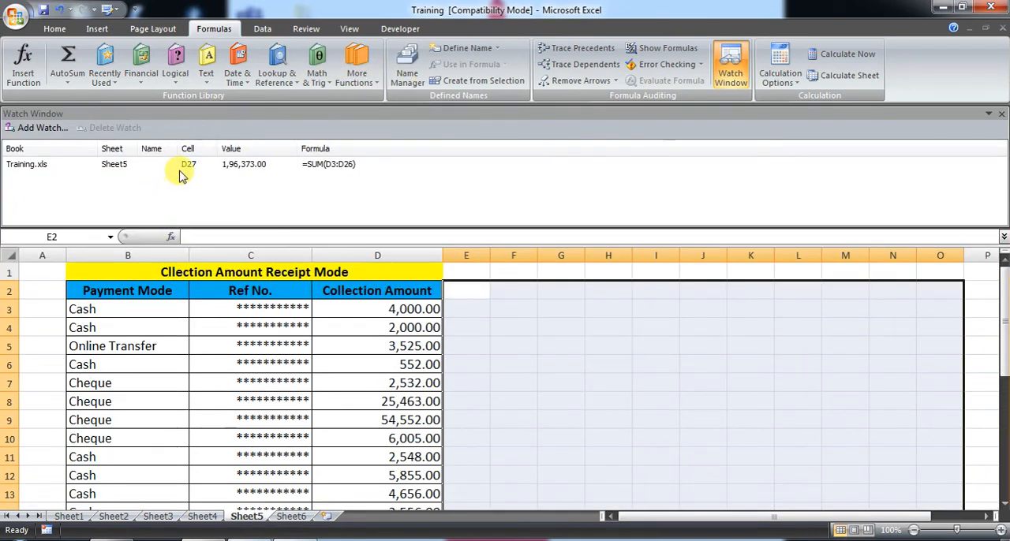
drag(220, 225, 225, 177)
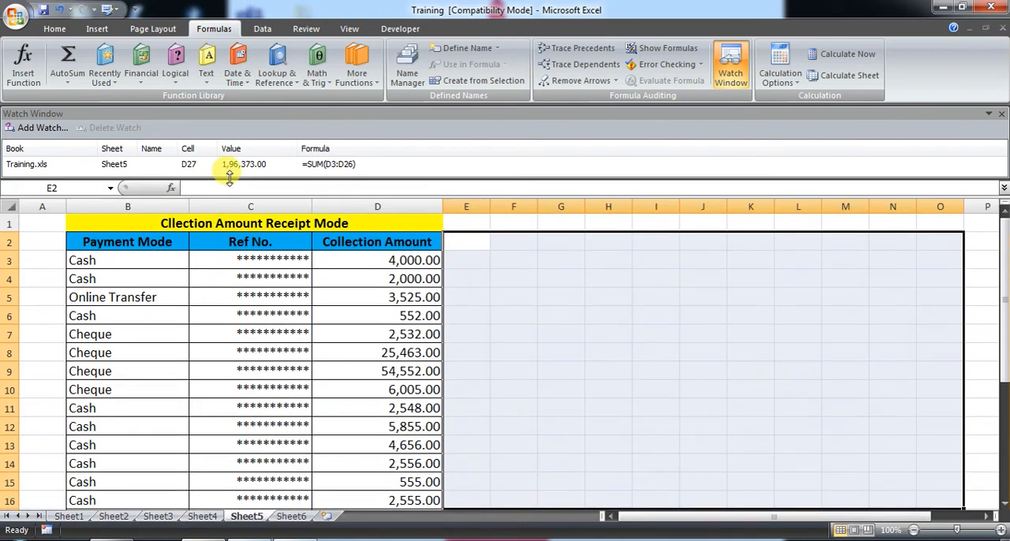
scroll(232, 352, down, 2)
scroll(665, 501, up, 2)
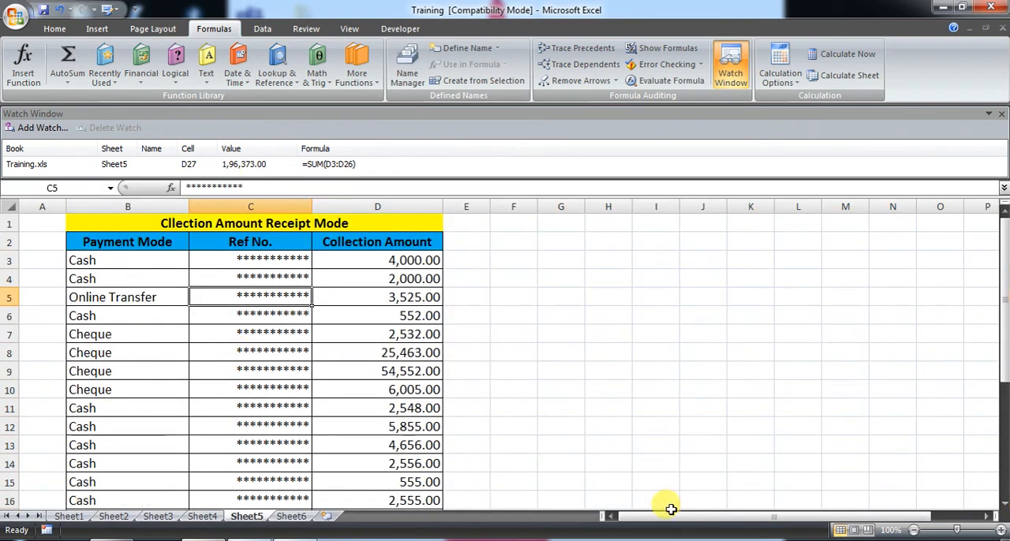
drag(667, 517, 564, 505)
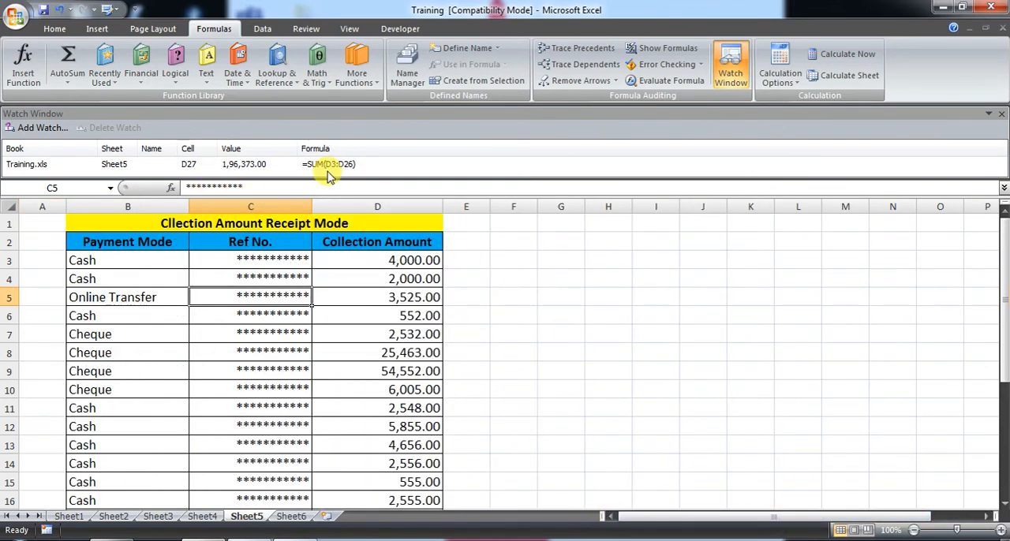
- Set the Cash collection amount in cell D6 to 5555
click(256, 165)
click(387, 299)
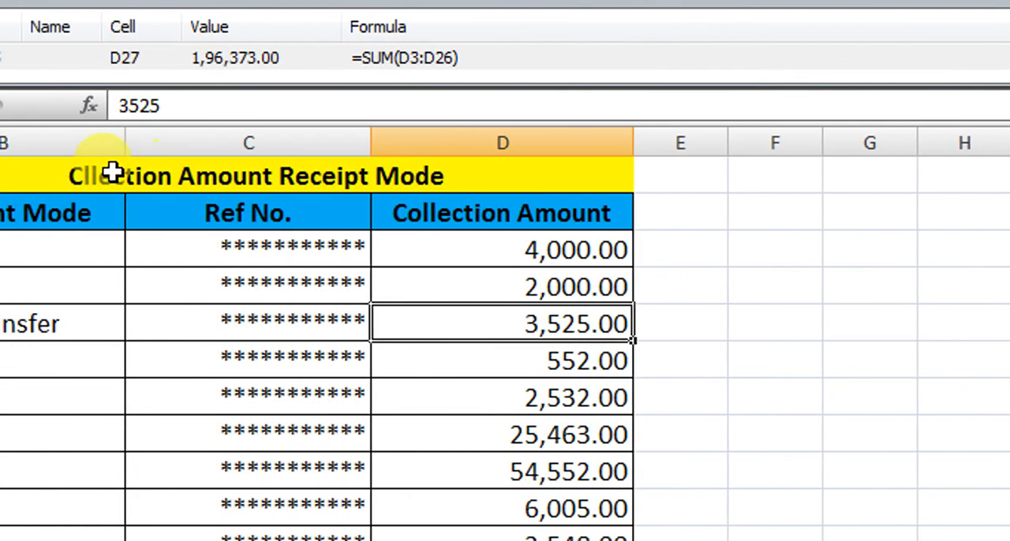
click(512, 350)
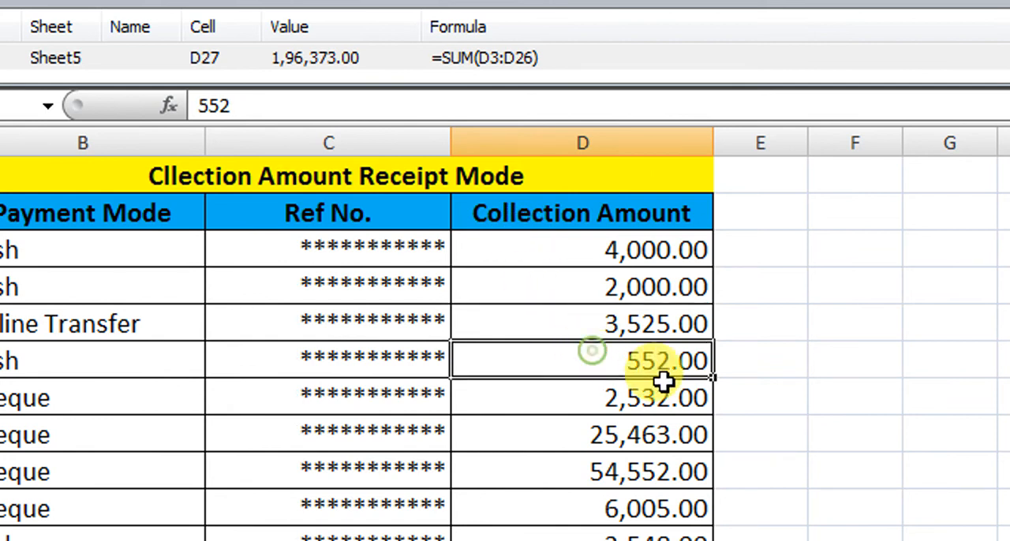
key(F2)
key(BackSpace)
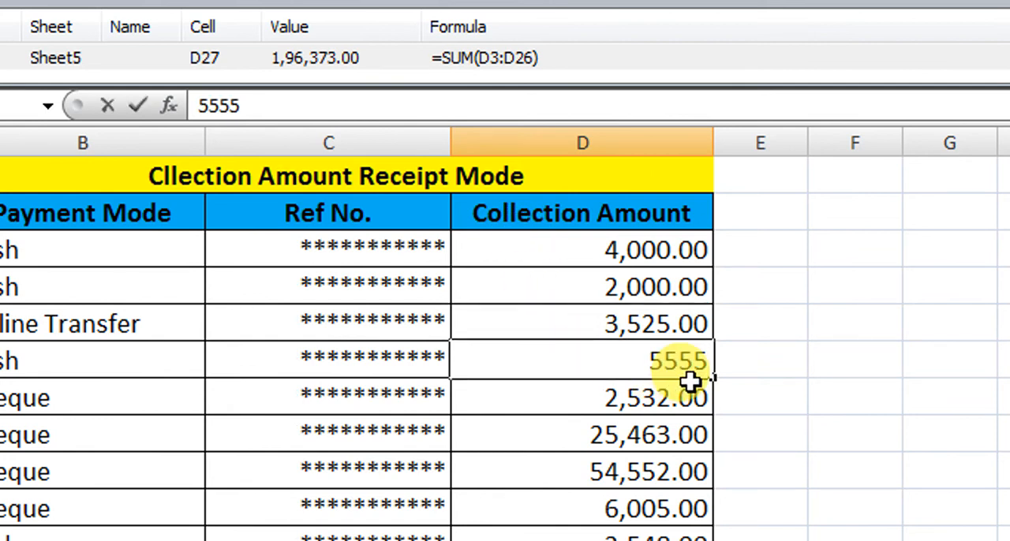
key(Return)
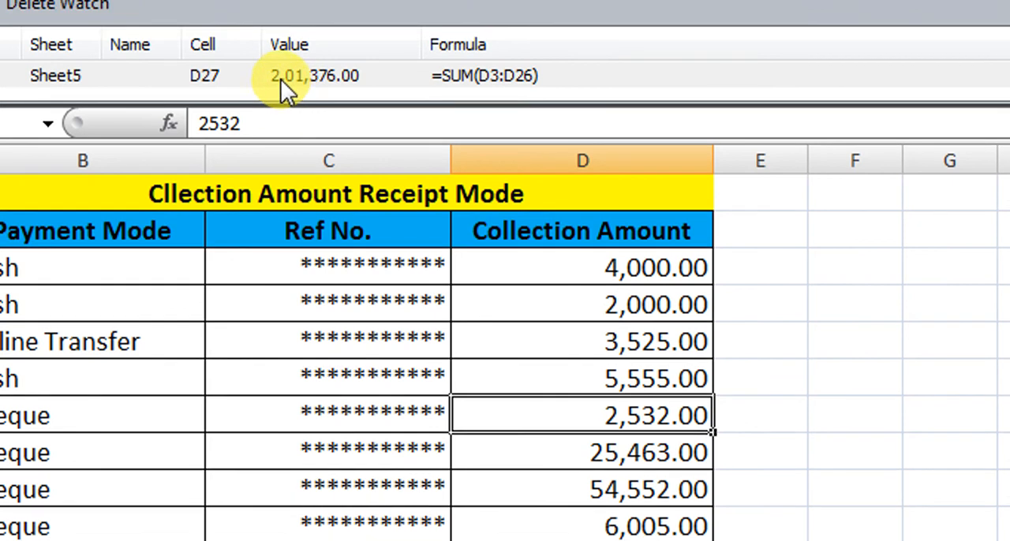
- Compare the watched value of D27 with the Total Amount cell at the end of the receipt table
scroll(520, 408, down, 6)
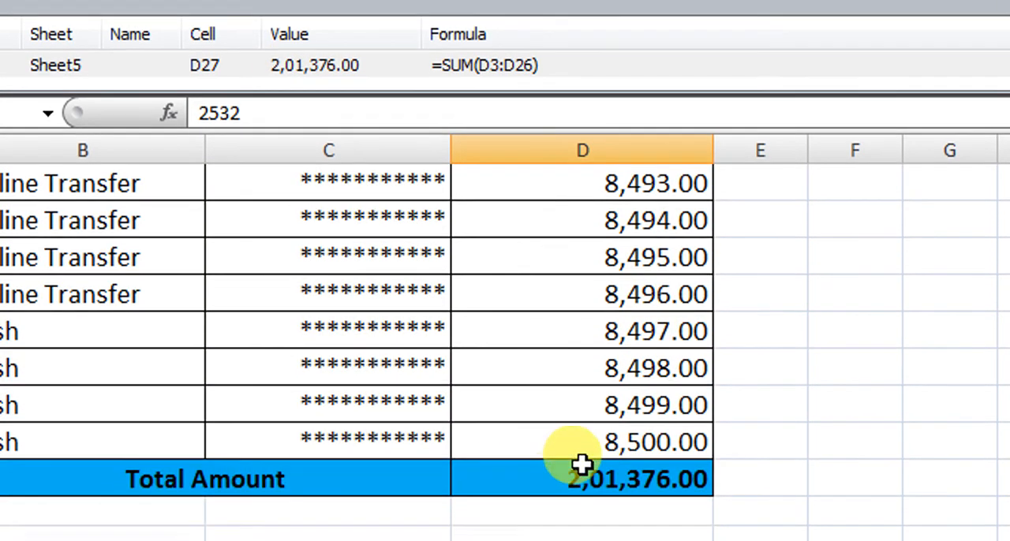
scroll(582, 459, up, 3)
scroll(581, 460, down, 2)
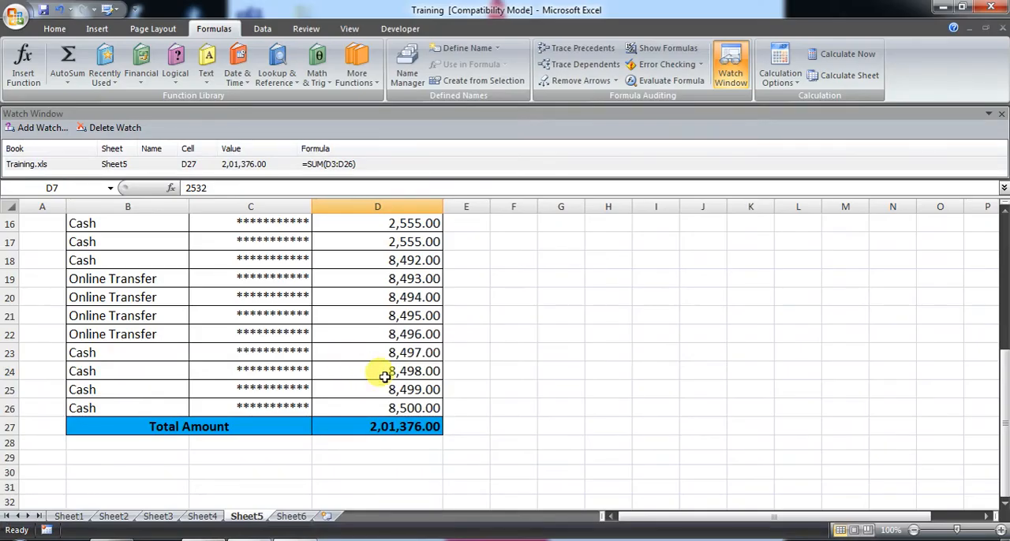
scroll(562, 465, up, 6)
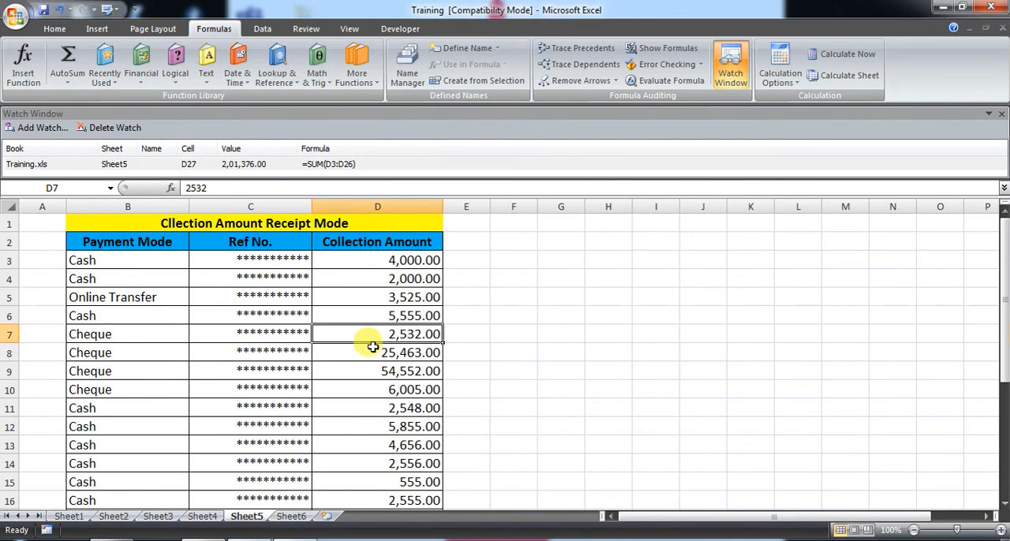
scroll(402, 348, down, 3)
click(438, 347)
scroll(410, 351, down, 4)
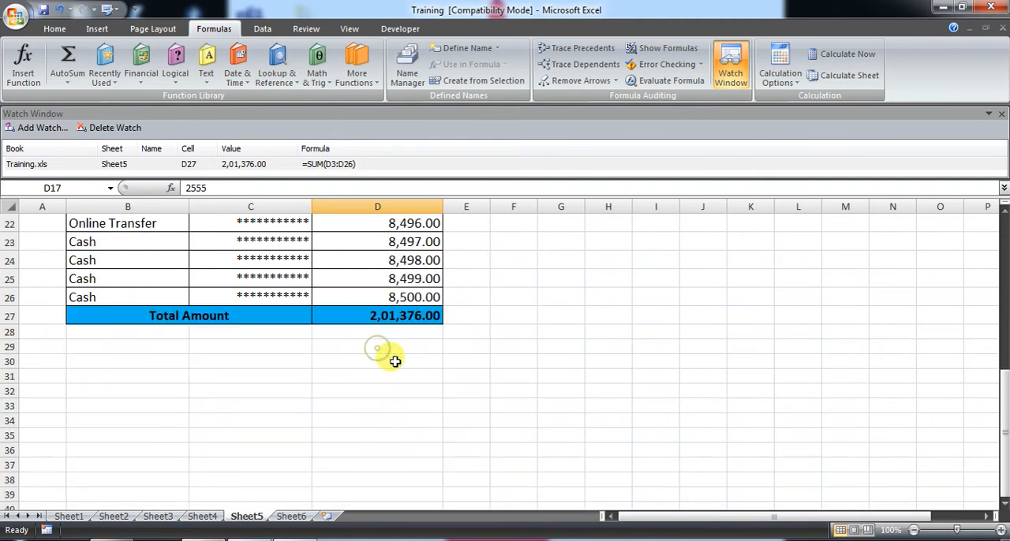
scroll(394, 395, up, 1)
click(393, 376)
scroll(410, 386, up, 2)
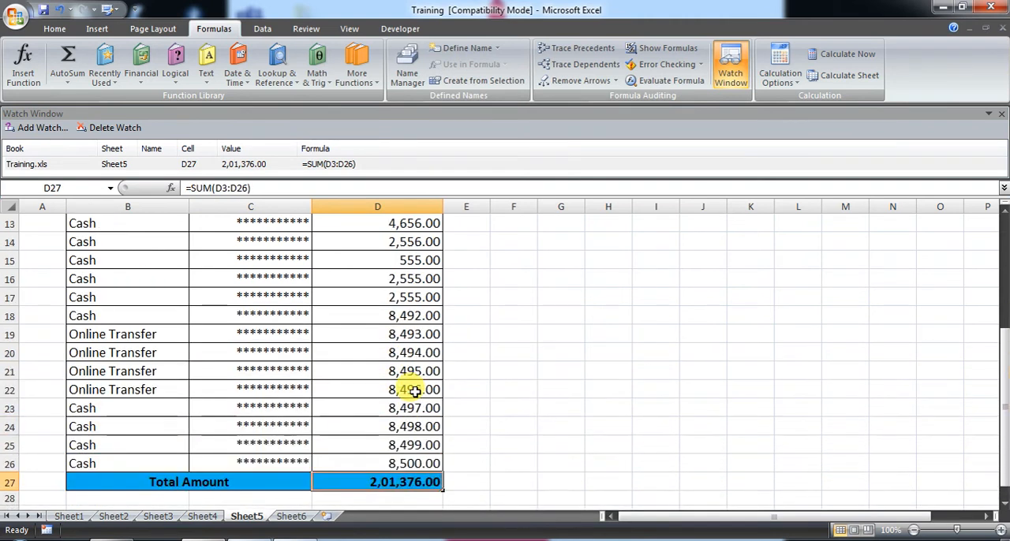
scroll(415, 391, up, 4)
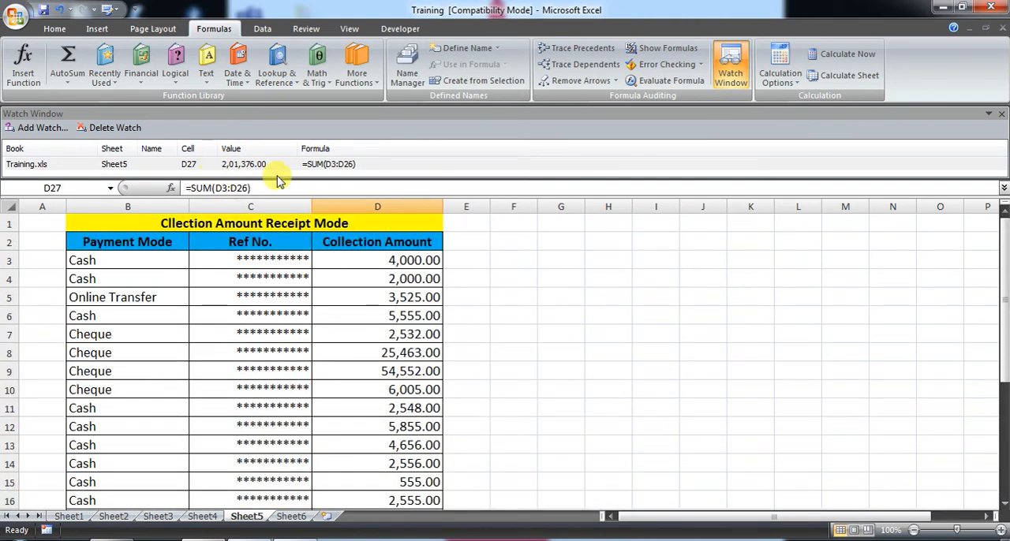
- Increase the docked Watch Window's height and add a watch on the first Cheque amount in cell D7 of Sheet5
drag(278, 179, 271, 219)
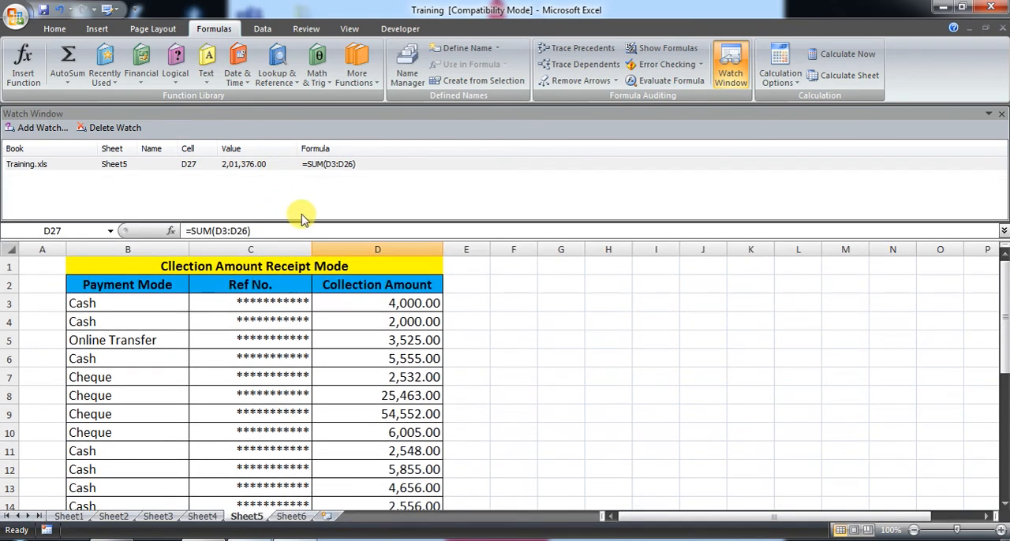
click(387, 379)
click(104, 190)
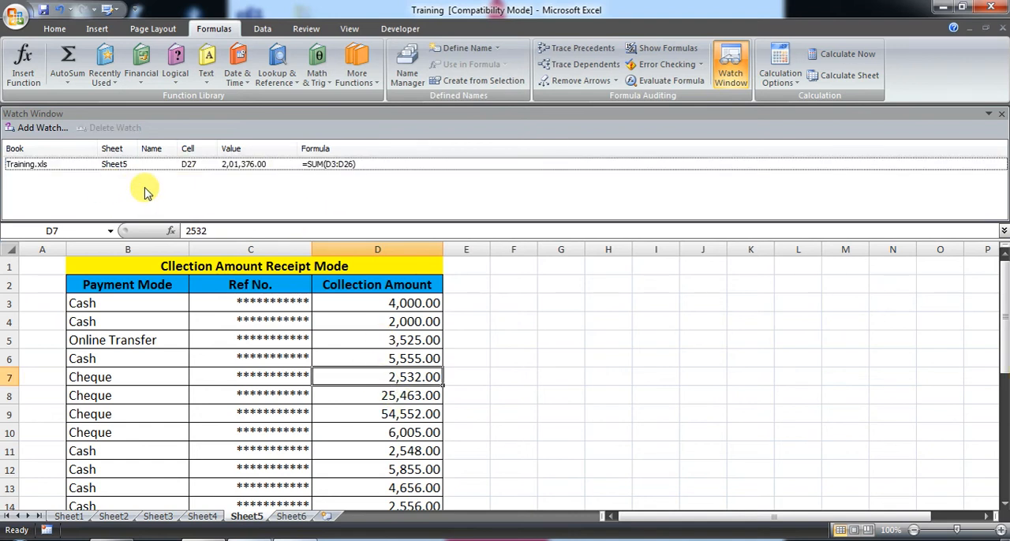
click(402, 382)
scroll(394, 355, down, 1)
scroll(315, 315, up, 1)
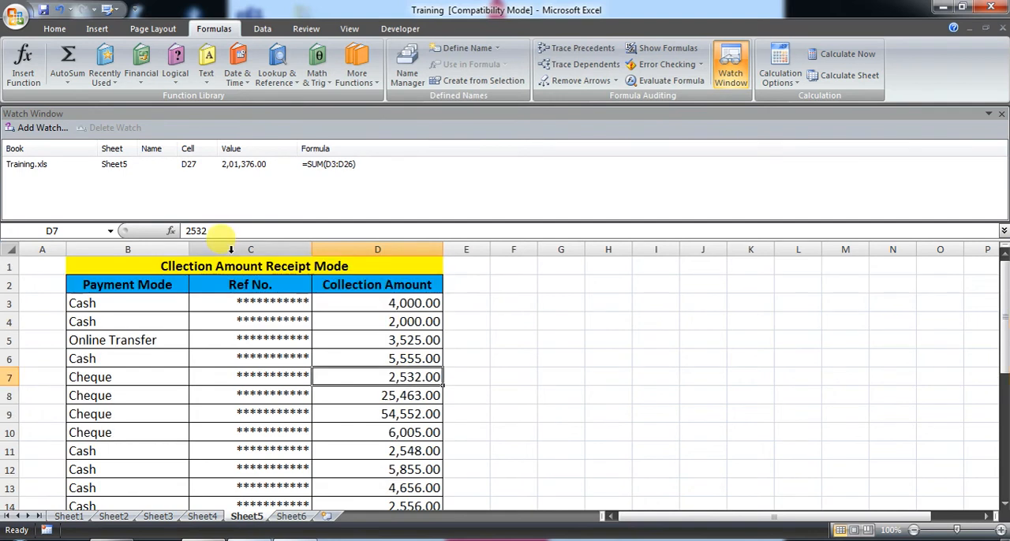
click(39, 129)
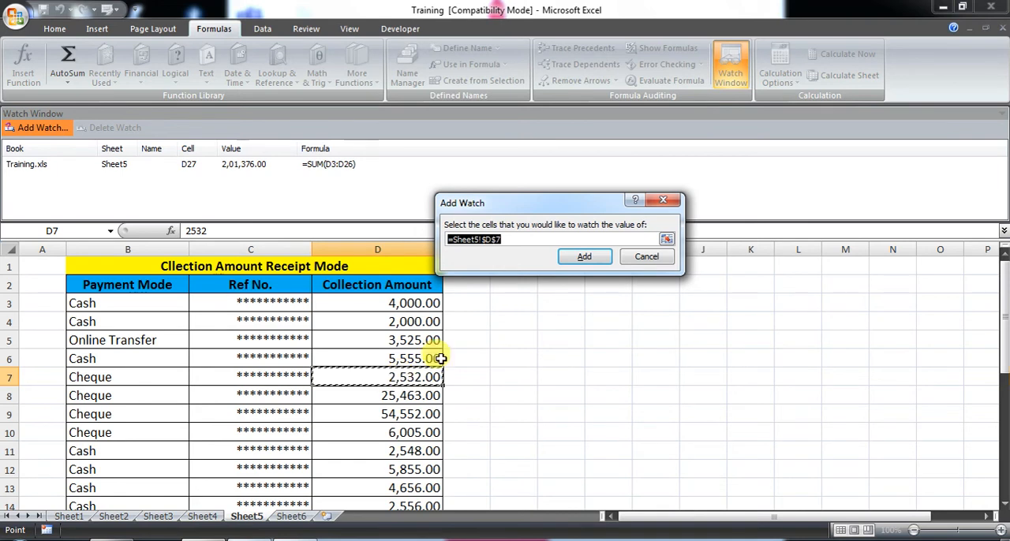
click(584, 256)
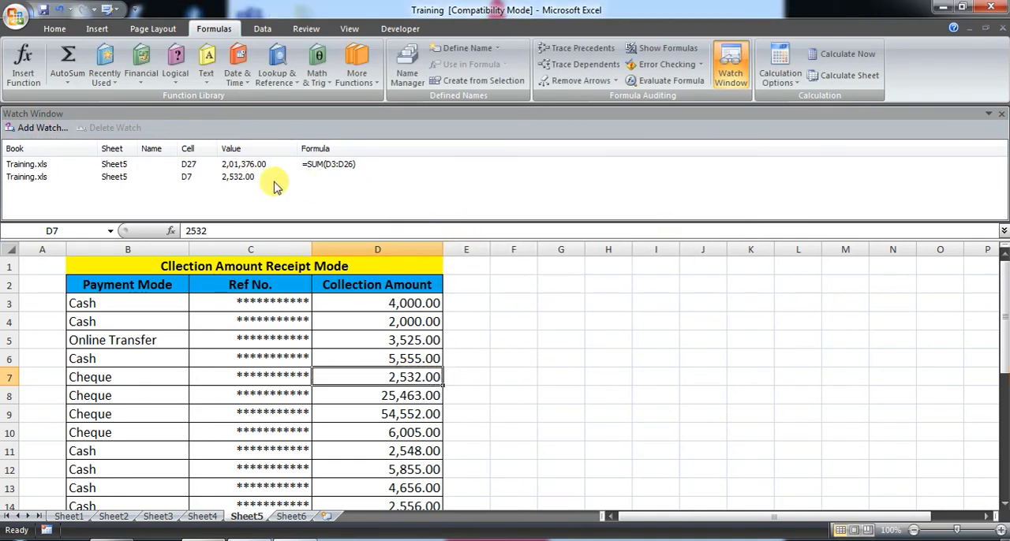
- Select the D7 watch entry and close the docked Watch Window
click(230, 180)
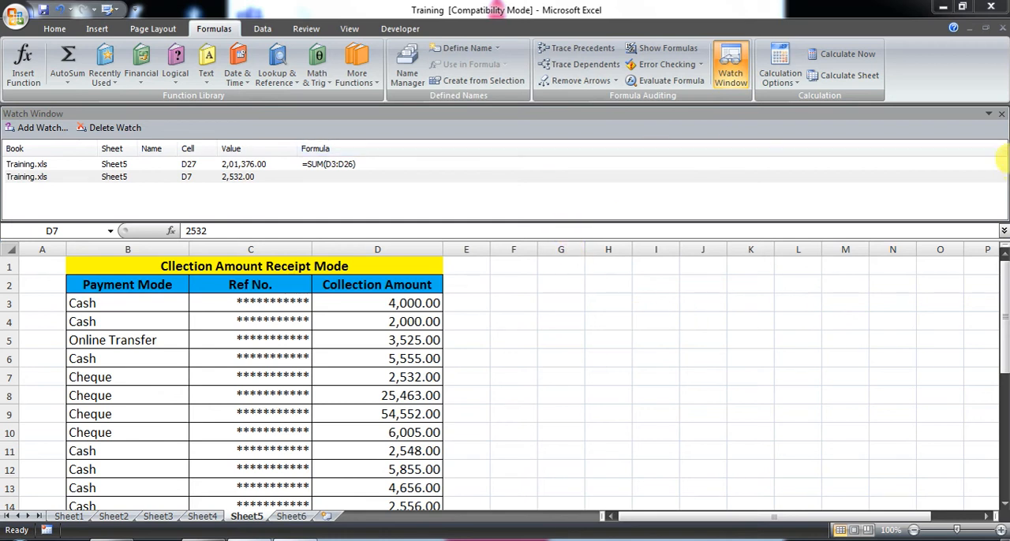
click(1003, 115)
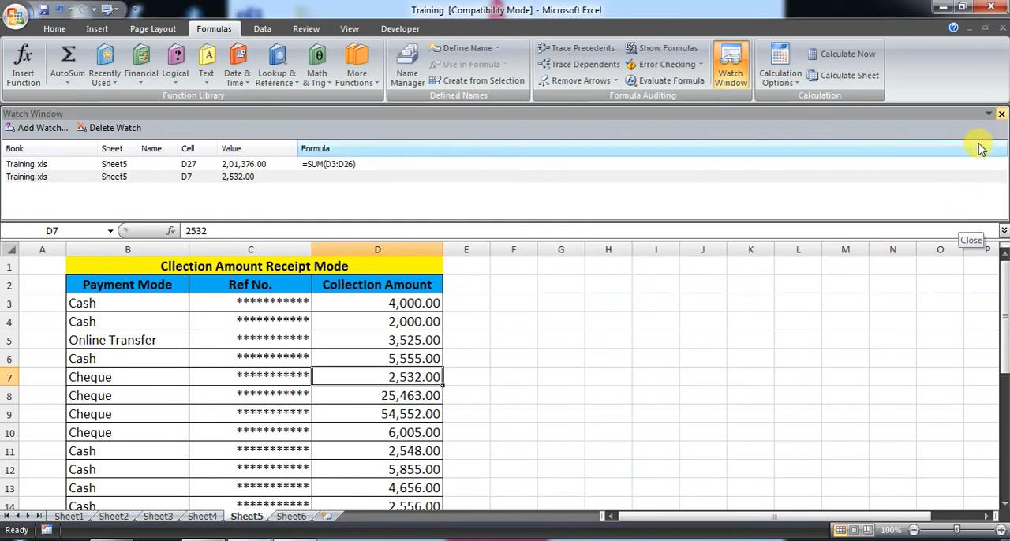
click(1001, 116)
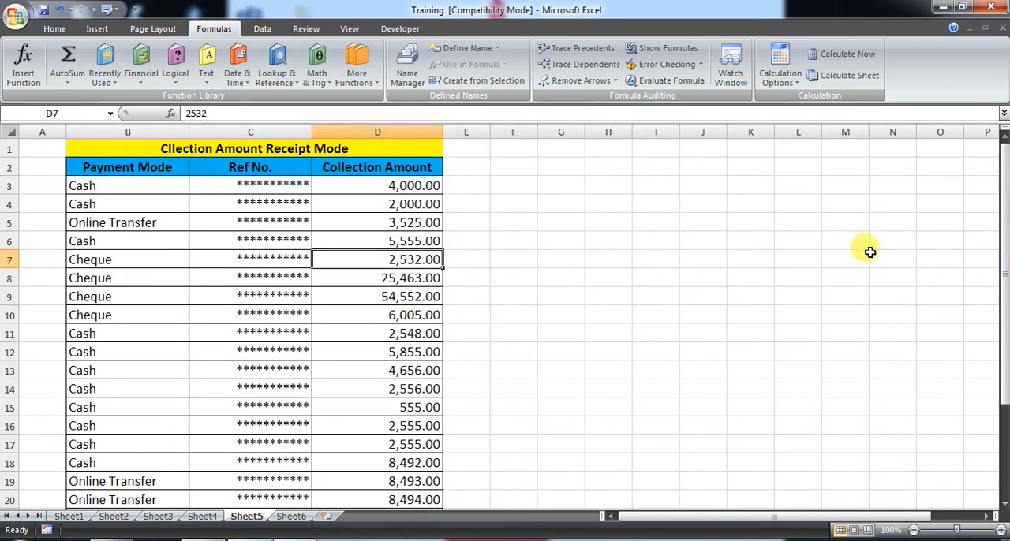
drag(480, 163, 218, 285)
click(627, 327)
drag(660, 309, 14, 186)
scroll(414, 306, up, 2)
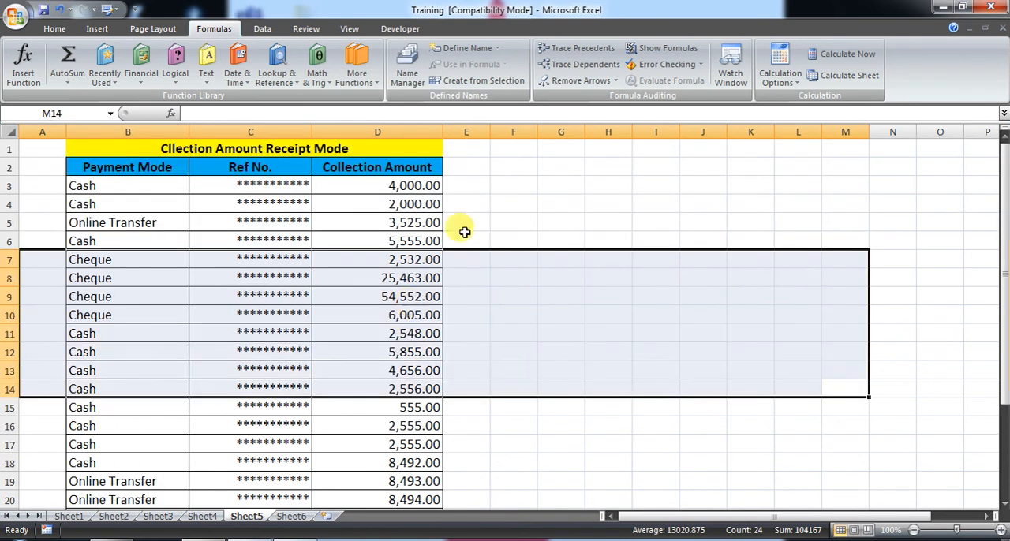
click(507, 187)
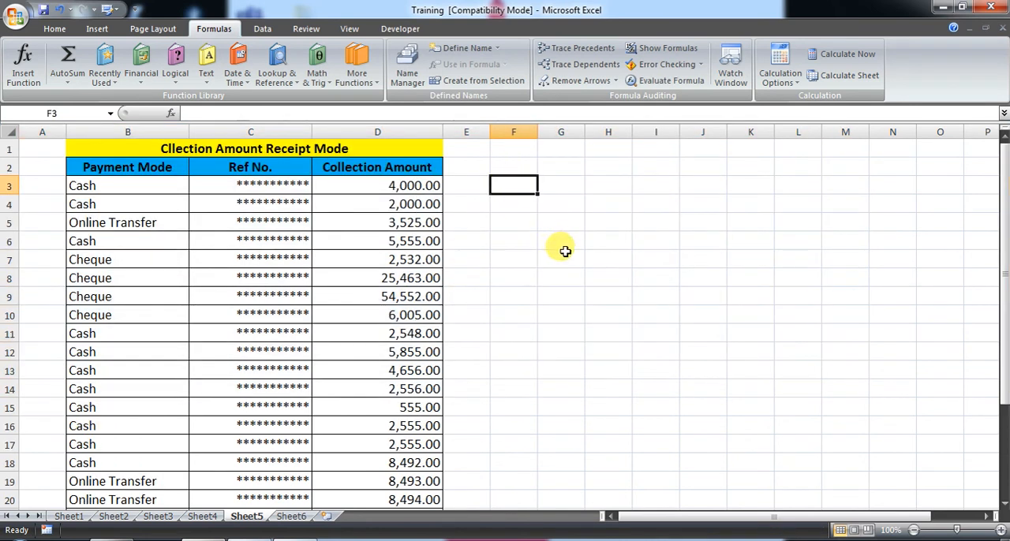